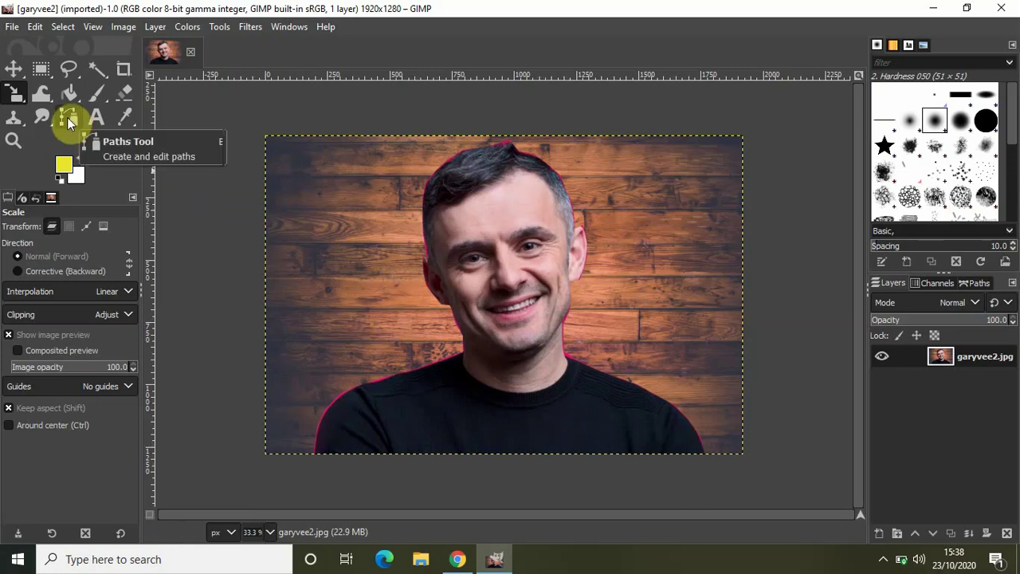
# Step: With the Paths tool, place anchors from the lower-left shoulder along the shoulder to the neck base
pyautogui.click(67, 117)
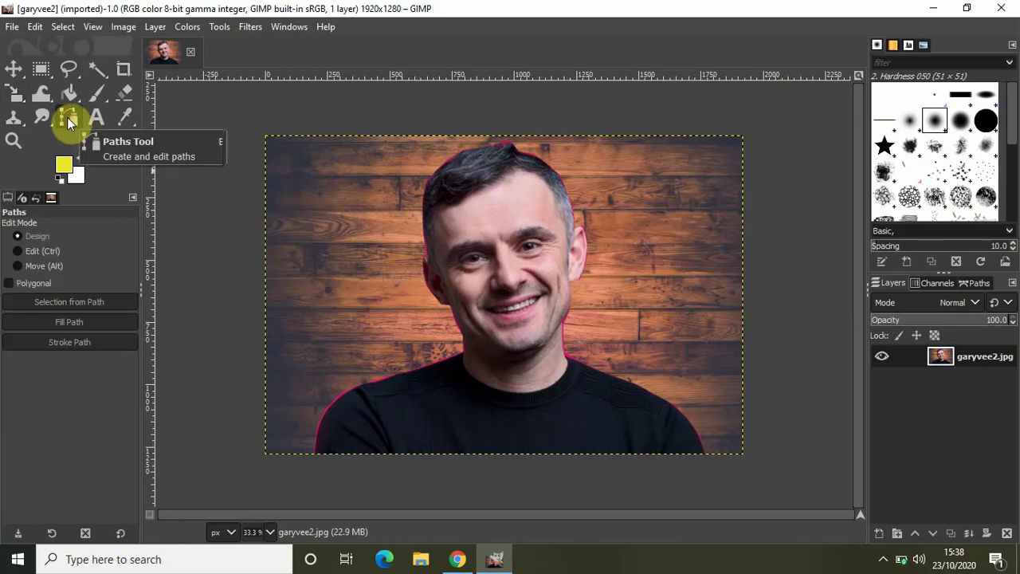
pyautogui.click(317, 451)
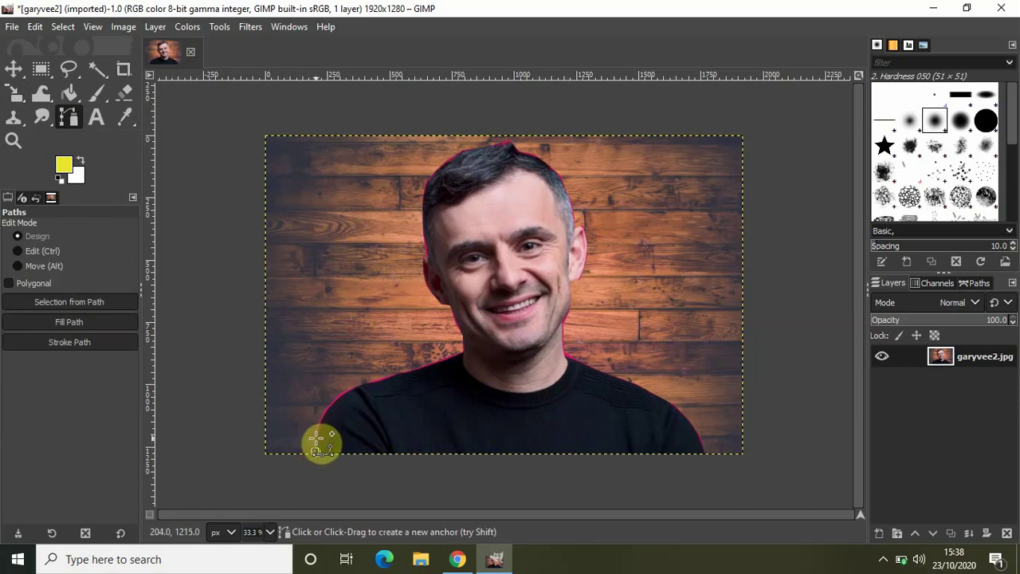
pyautogui.click(316, 437)
pyautogui.click(321, 417)
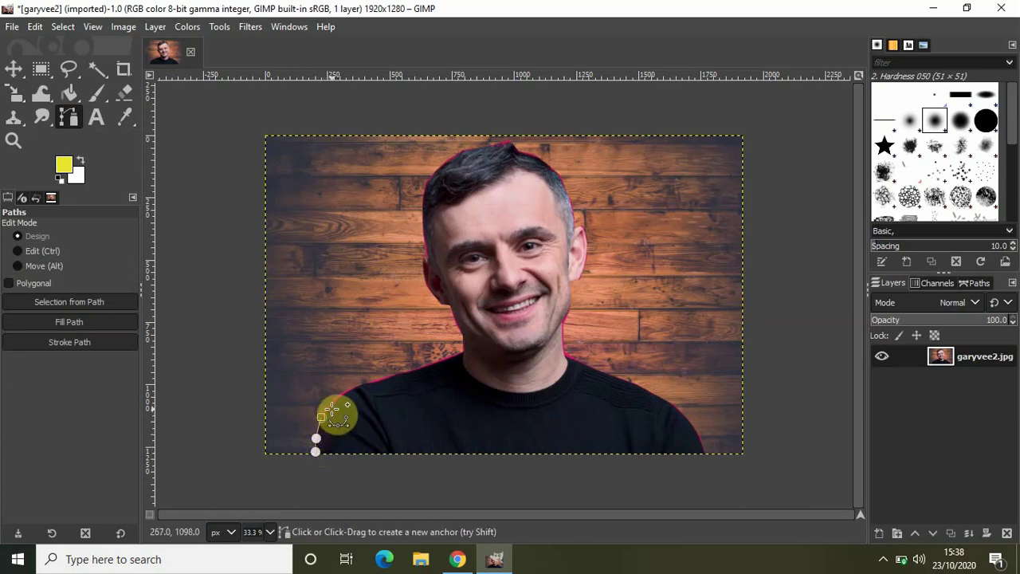
pyautogui.click(332, 404)
pyautogui.click(346, 389)
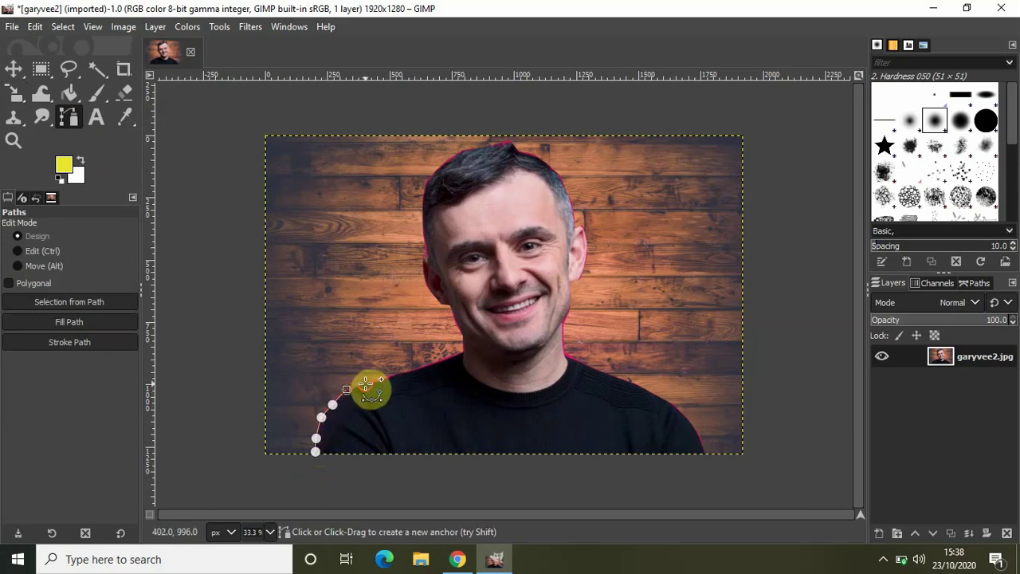
pyautogui.click(365, 384)
pyautogui.click(383, 378)
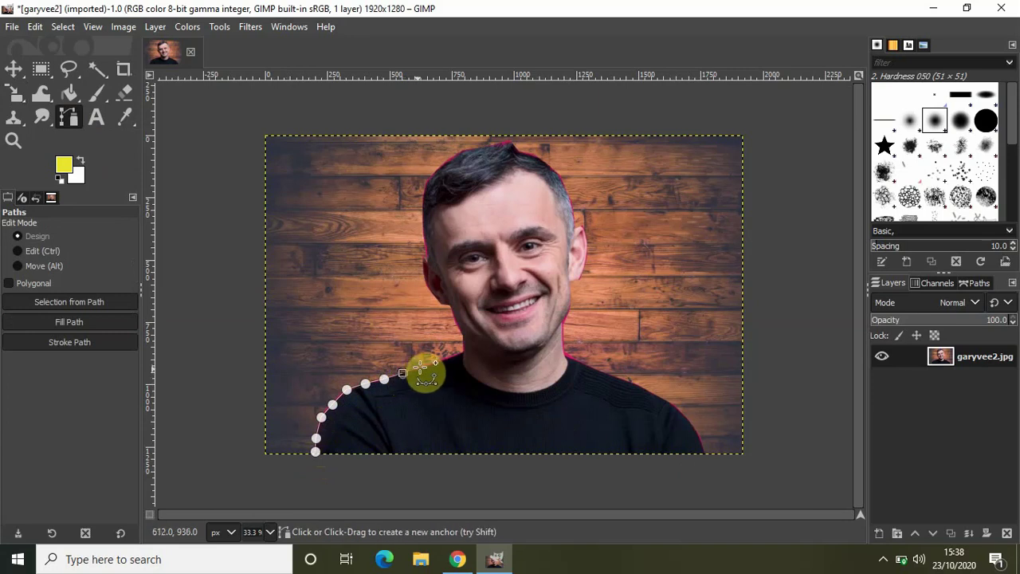
pyautogui.click(420, 366)
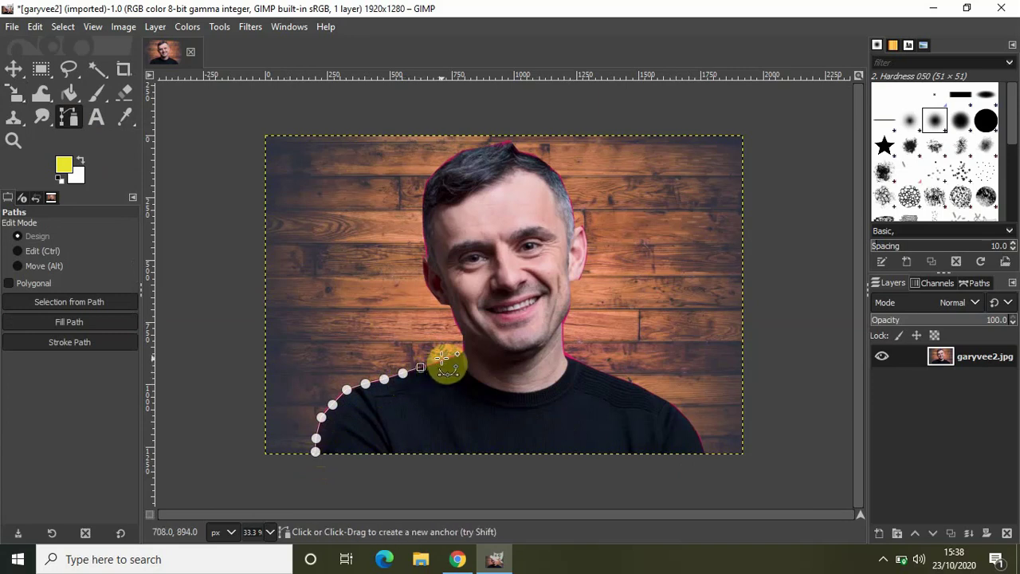
pyautogui.click(439, 360)
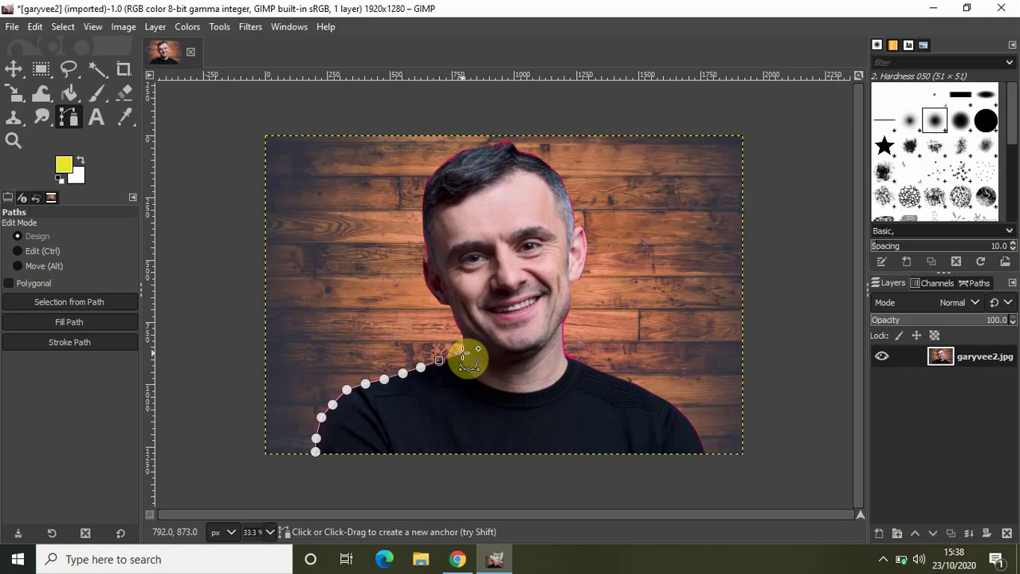
pyautogui.click(464, 338)
# Step: Continue the path up the neck and side of the head, across the top of the hair
pyautogui.click(463, 336)
pyautogui.click(451, 304)
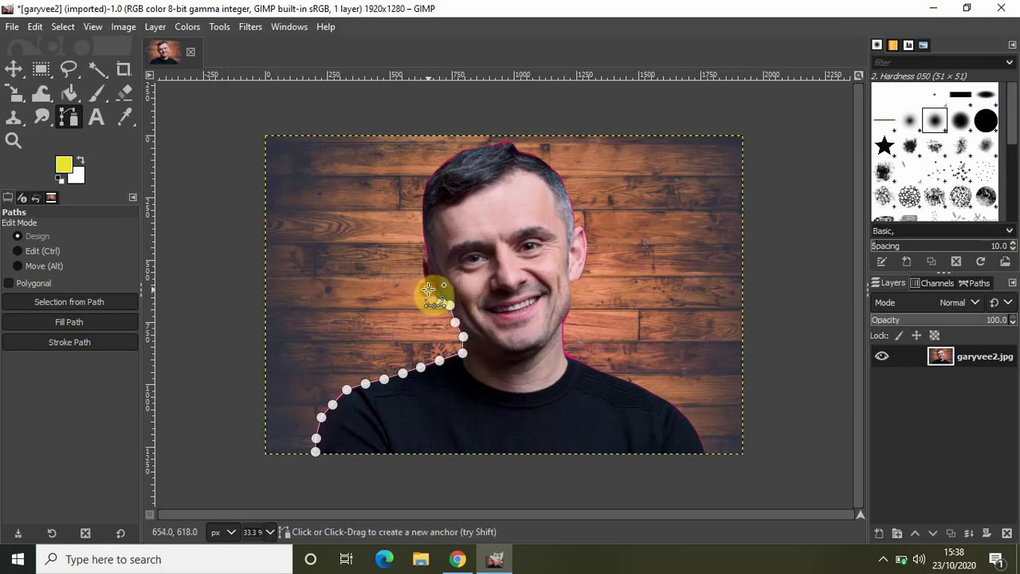
pyautogui.click(441, 303)
pyautogui.click(428, 289)
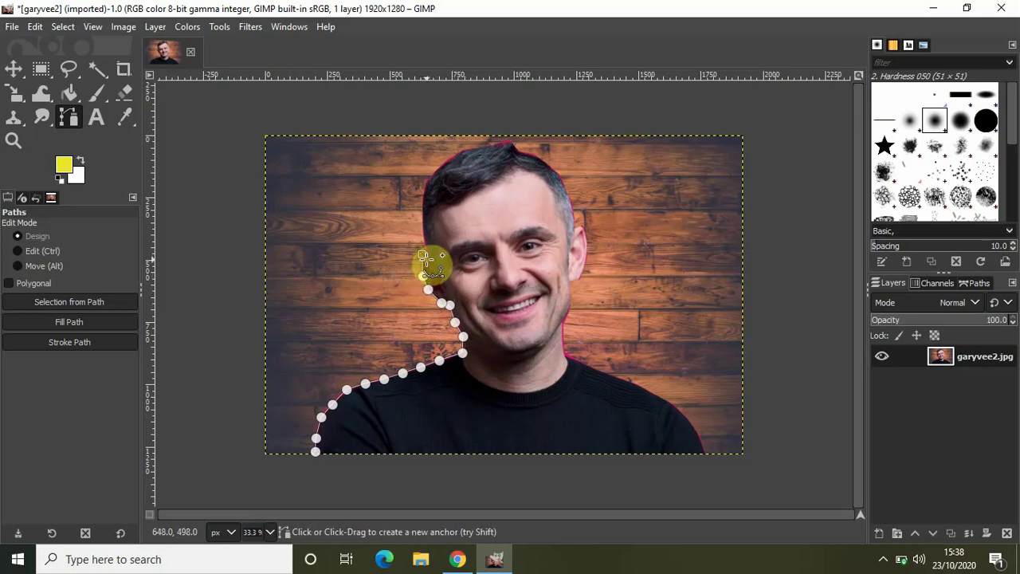
pyautogui.click(423, 276)
pyautogui.click(424, 231)
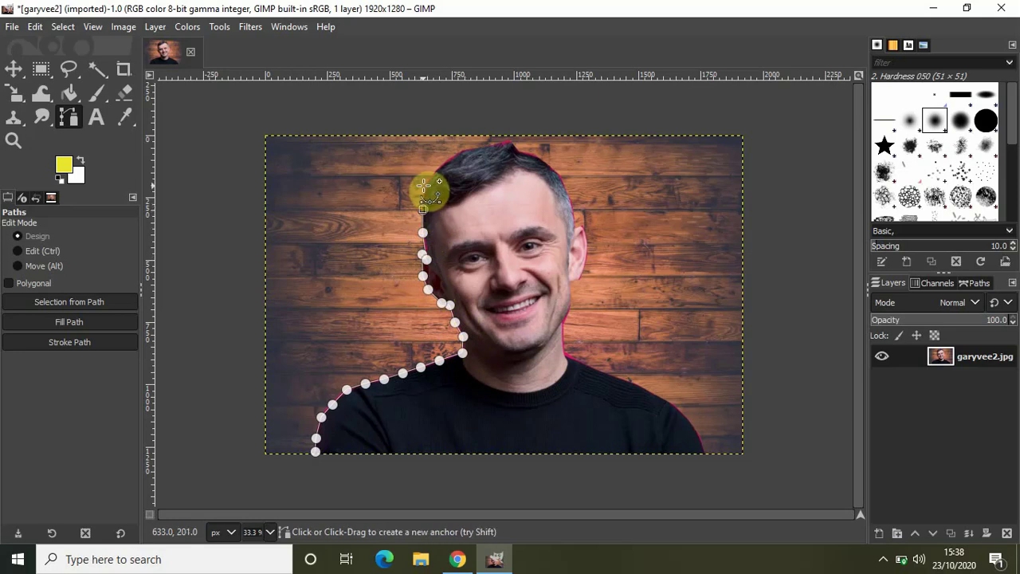
pyautogui.click(424, 210)
pyautogui.click(426, 186)
pyautogui.click(448, 159)
pyautogui.click(463, 150)
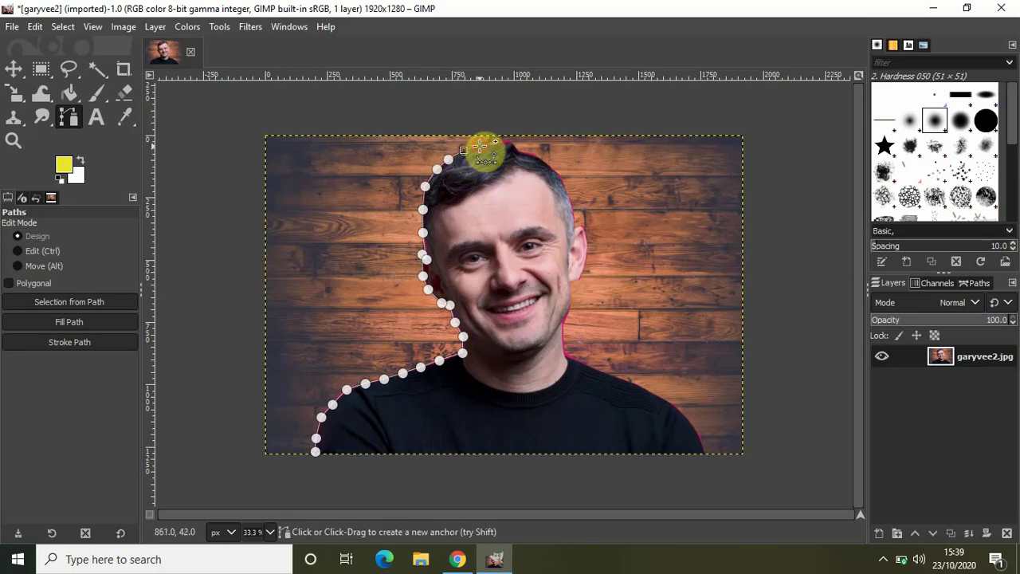
pyautogui.click(479, 146)
pyautogui.click(495, 144)
pyautogui.click(511, 141)
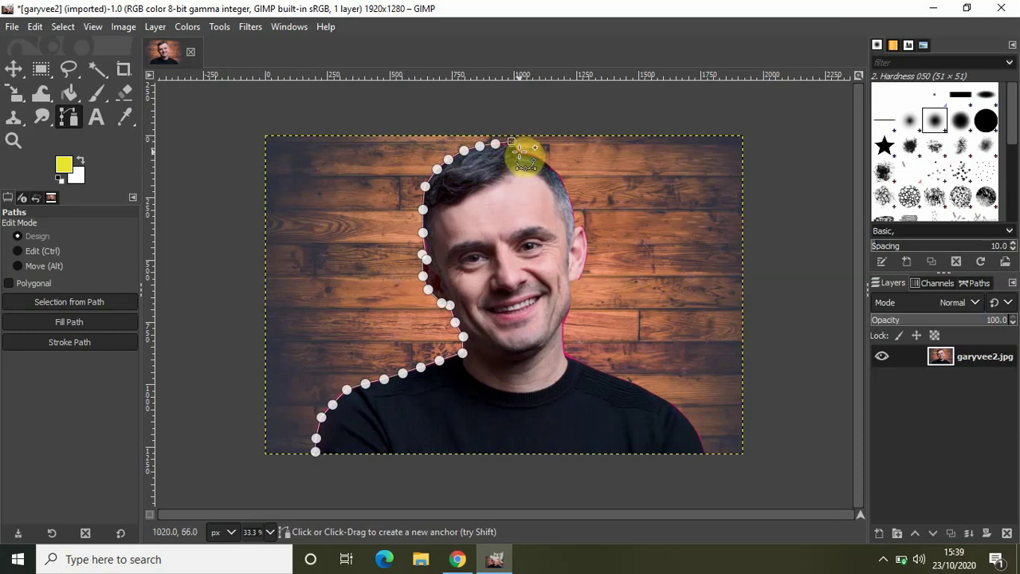
# Step: Extend the path over the crown and down the right side of the head and face
pyautogui.click(519, 152)
pyautogui.click(539, 156)
pyautogui.click(550, 165)
pyautogui.click(563, 180)
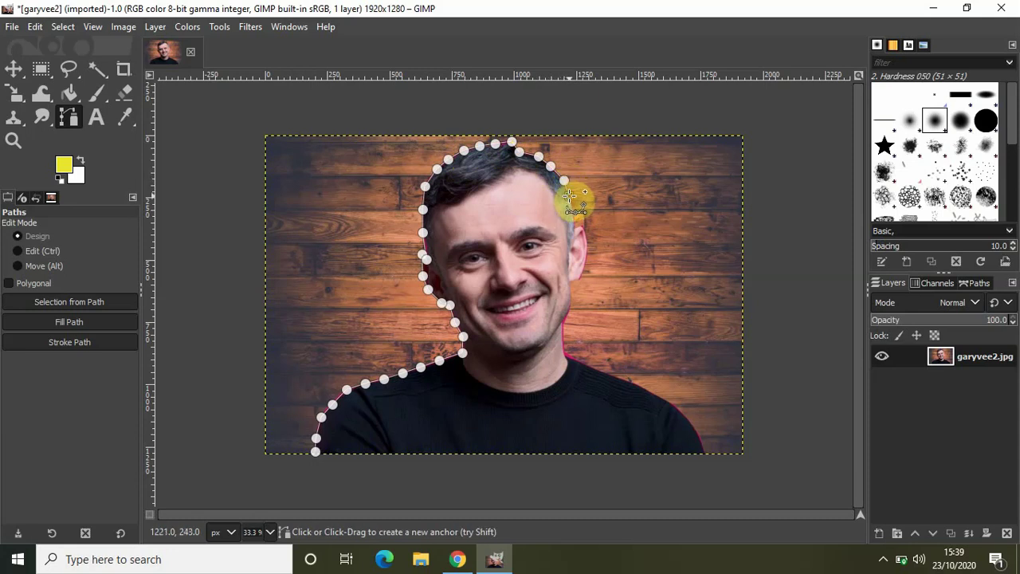
pyautogui.click(569, 195)
pyautogui.click(573, 209)
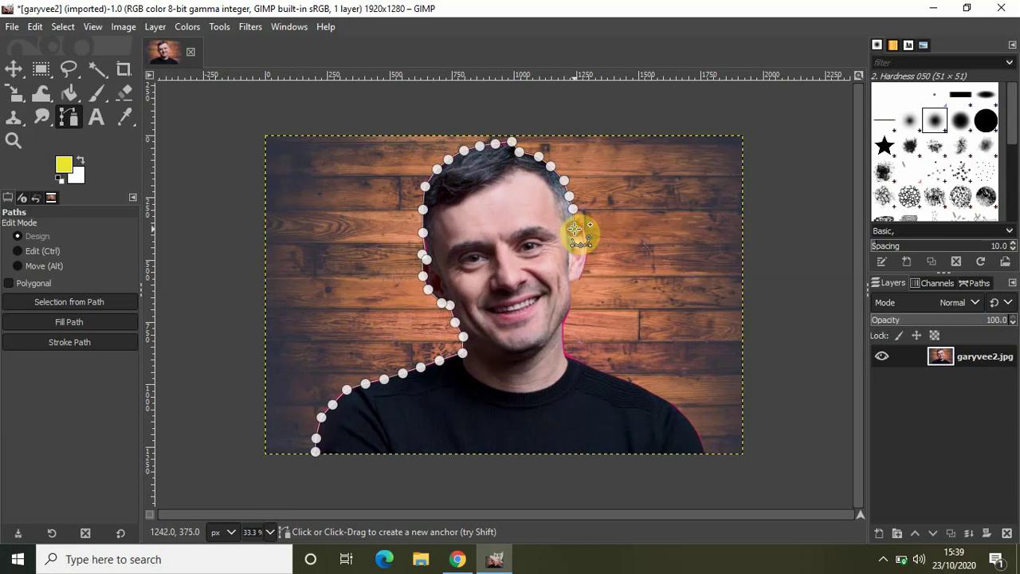
pyautogui.click(580, 225)
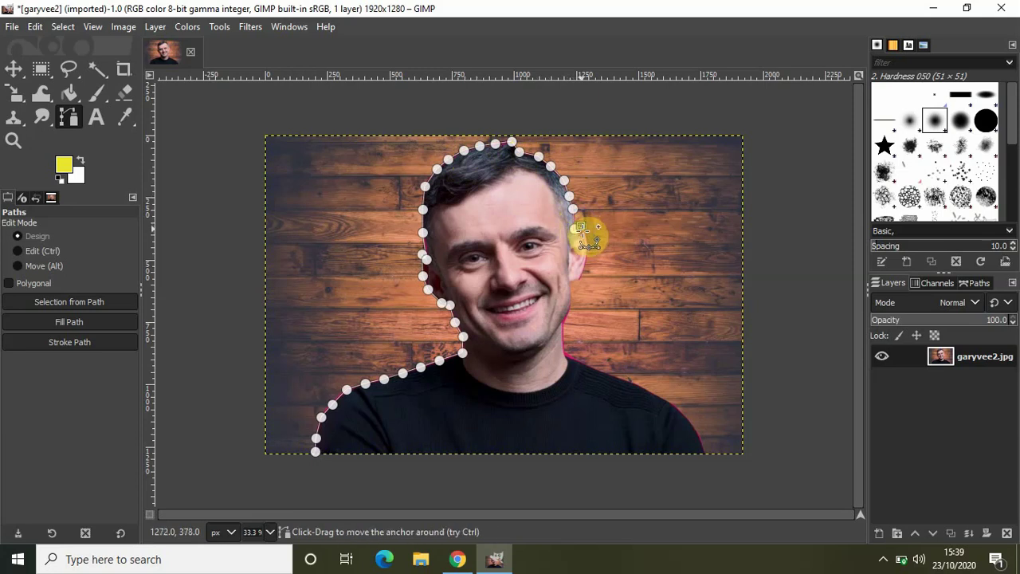
pyautogui.click(586, 238)
pyautogui.click(588, 253)
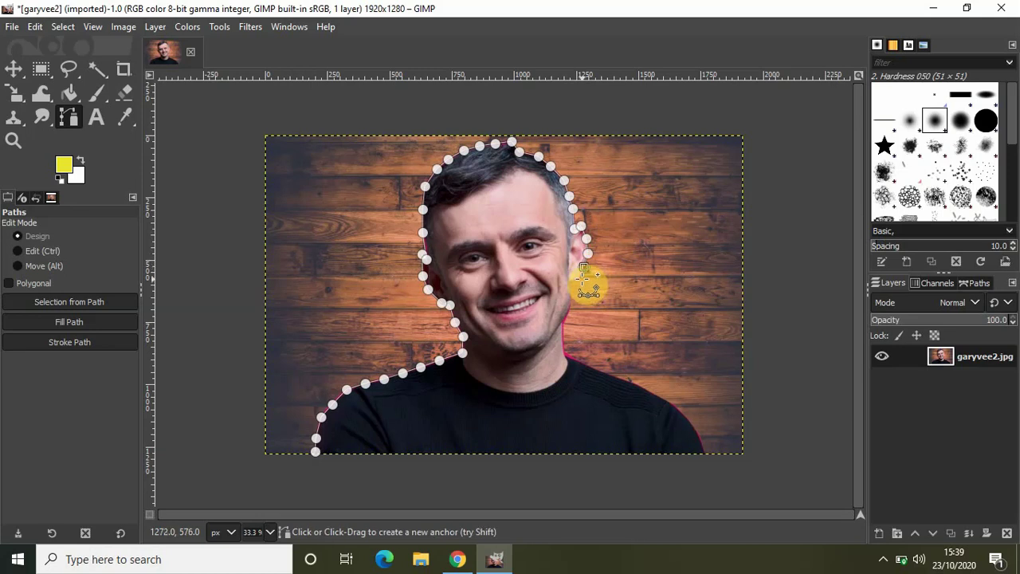
pyautogui.click(584, 267)
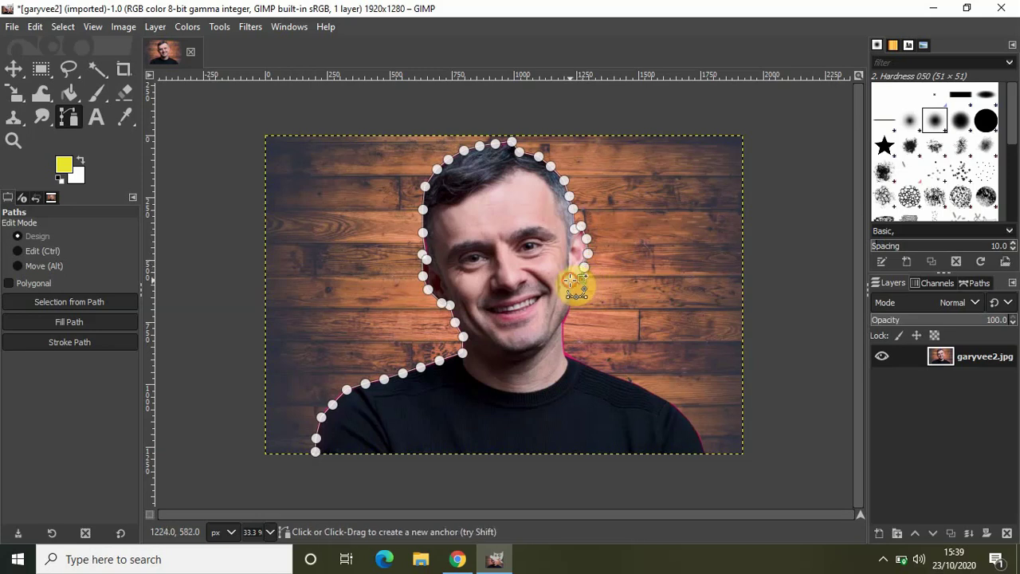
pyautogui.click(570, 279)
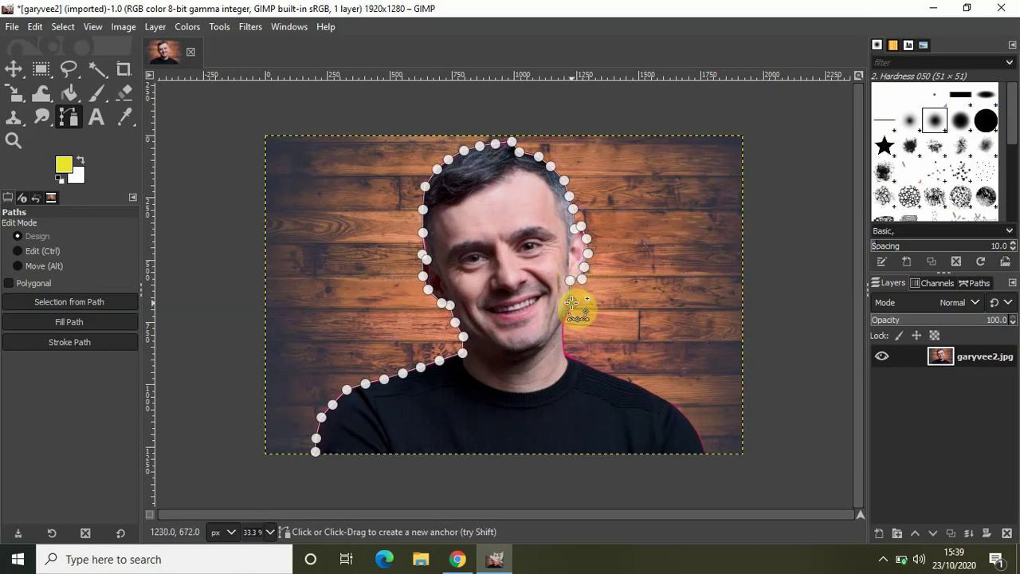
pyautogui.click(570, 303)
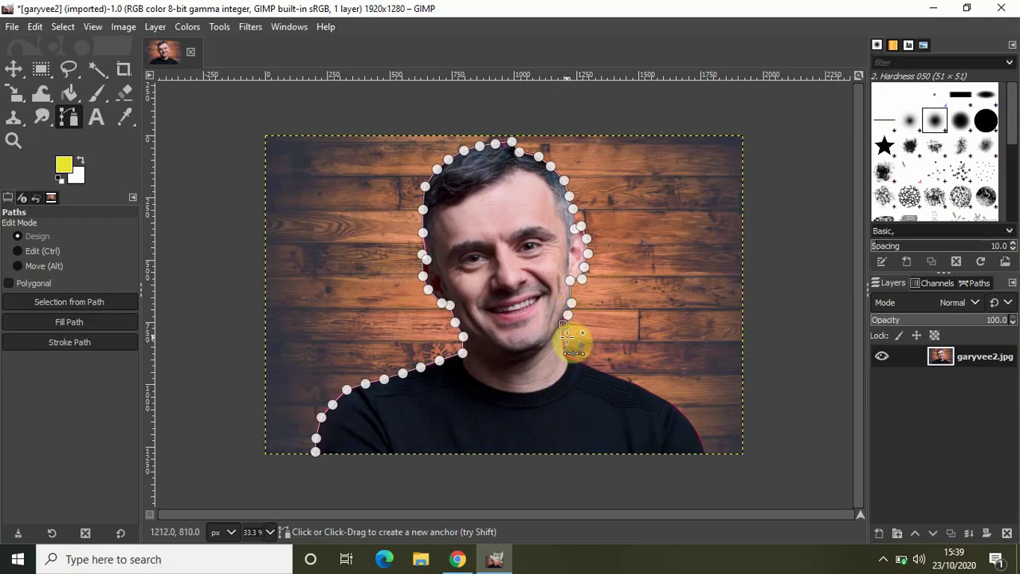
# Step: Continue the path along the jaw and right shoulder to below the photo's bottom edge
pyautogui.click(565, 338)
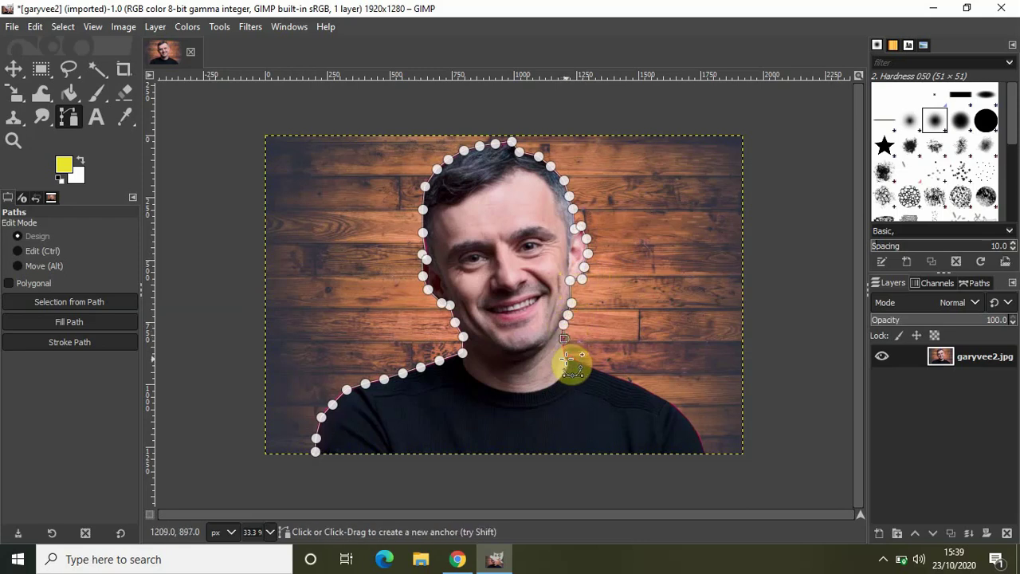
pyautogui.click(565, 356)
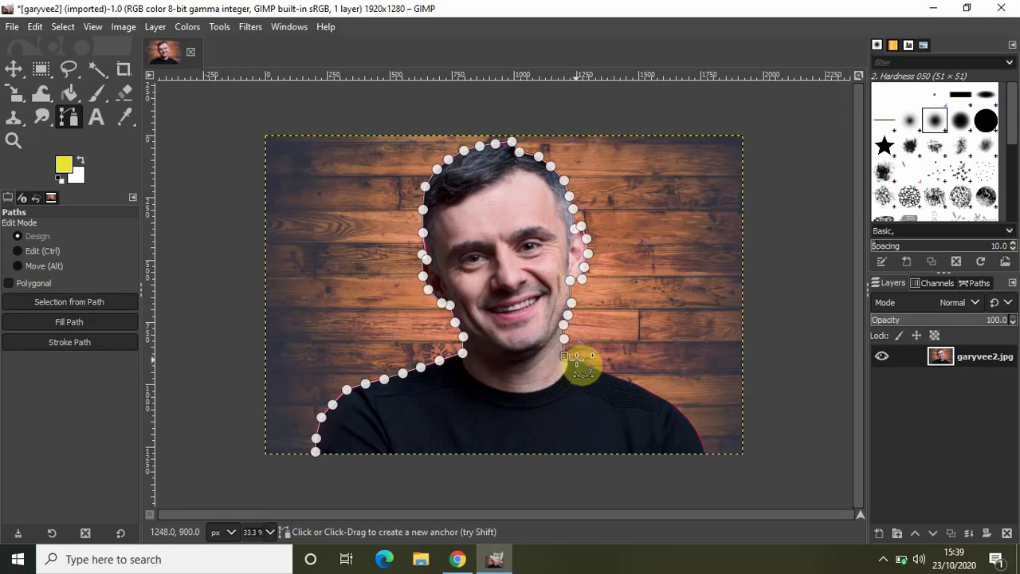
pyautogui.click(577, 360)
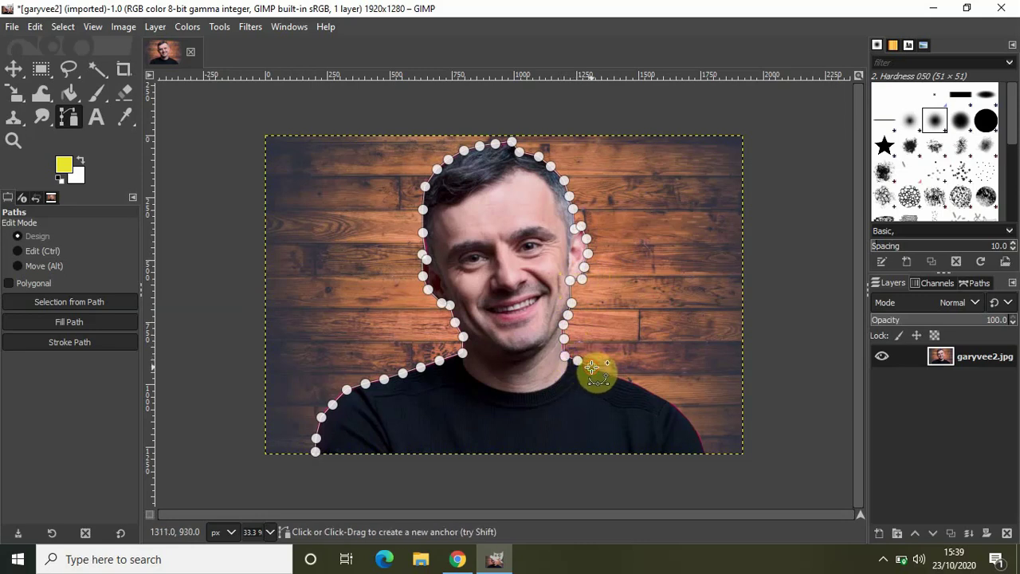
pyautogui.click(592, 366)
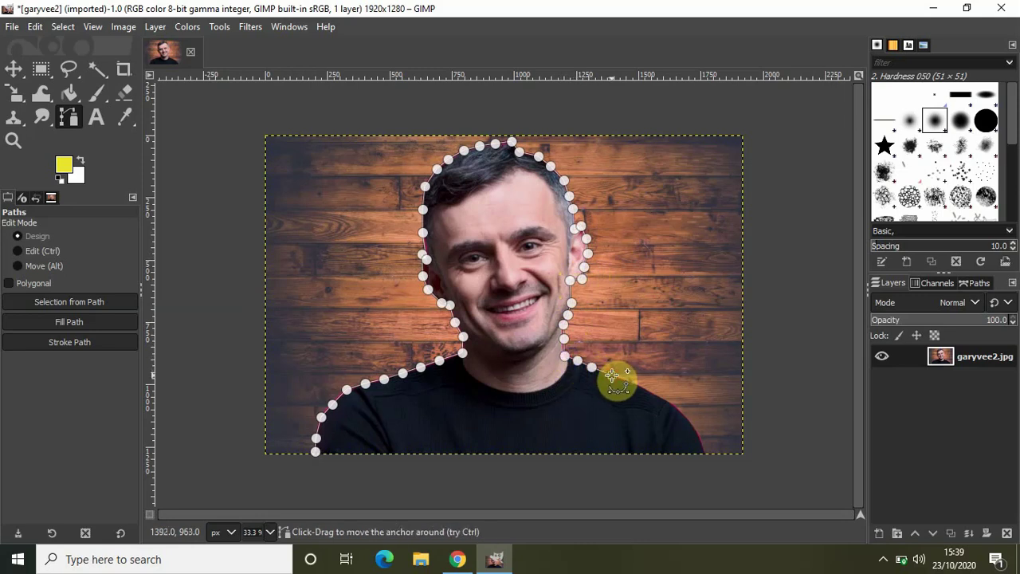
pyautogui.click(633, 382)
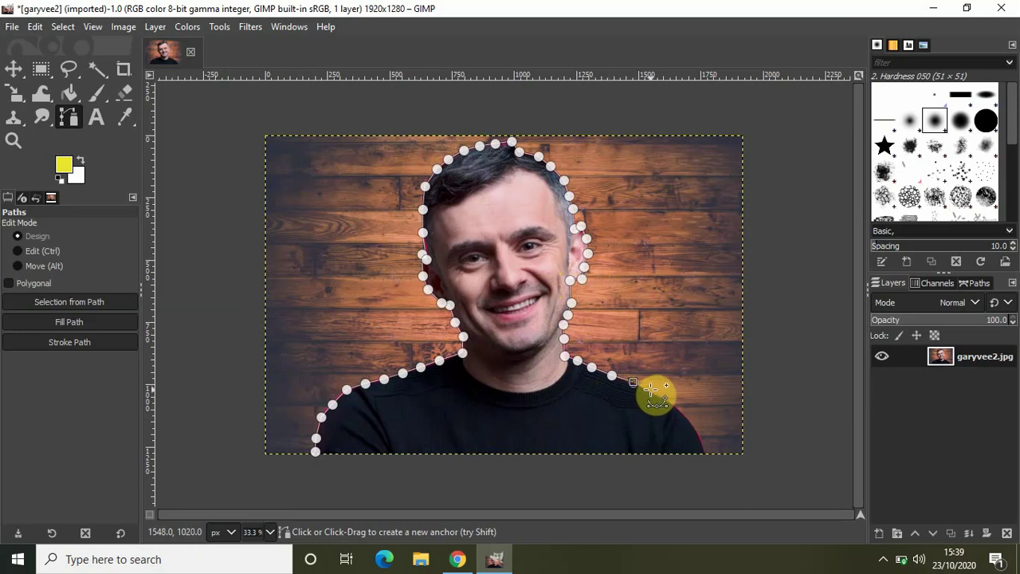
pyautogui.click(651, 390)
pyautogui.click(666, 401)
pyautogui.click(680, 411)
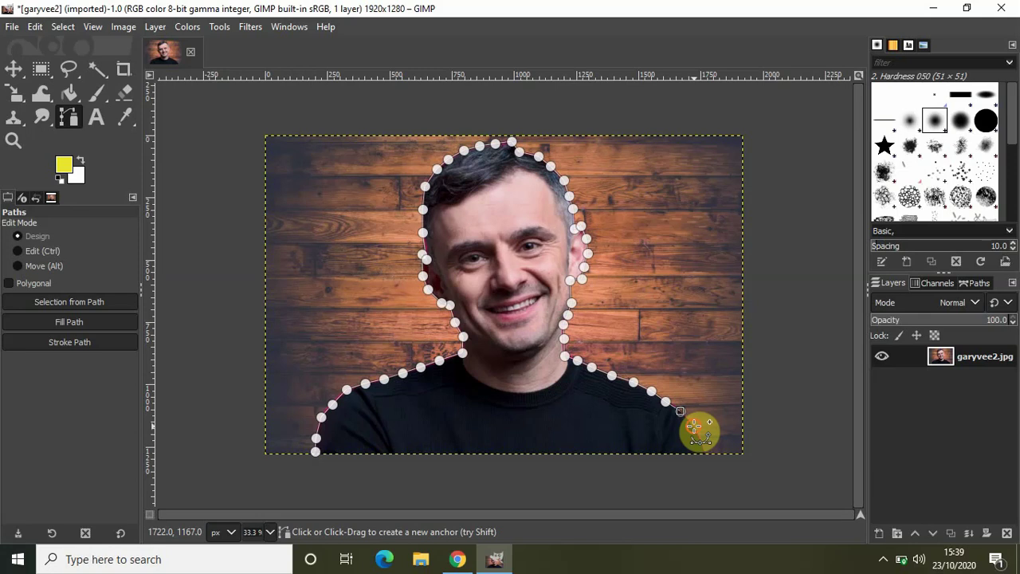
pyautogui.click(693, 426)
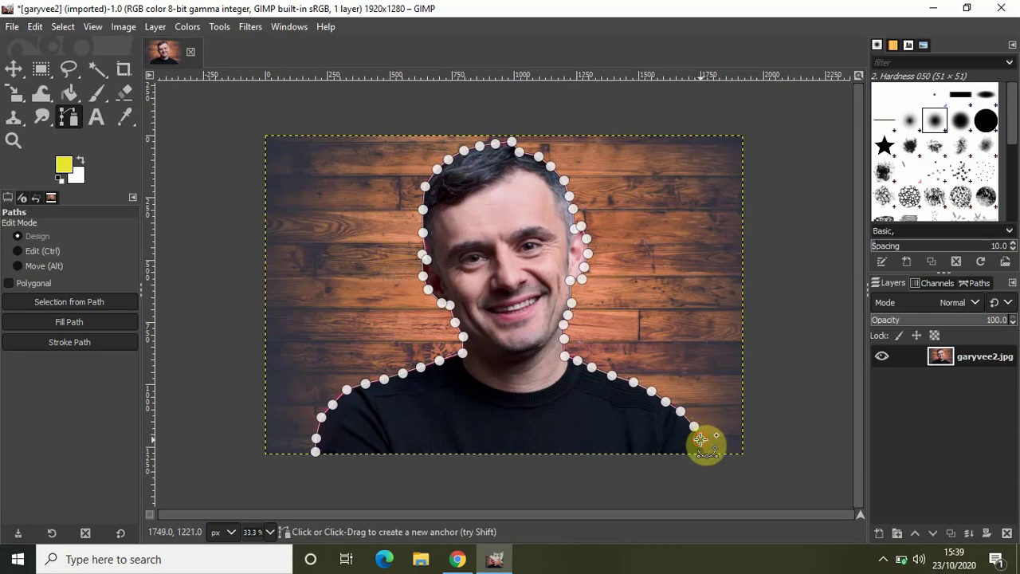
pyautogui.click(713, 469)
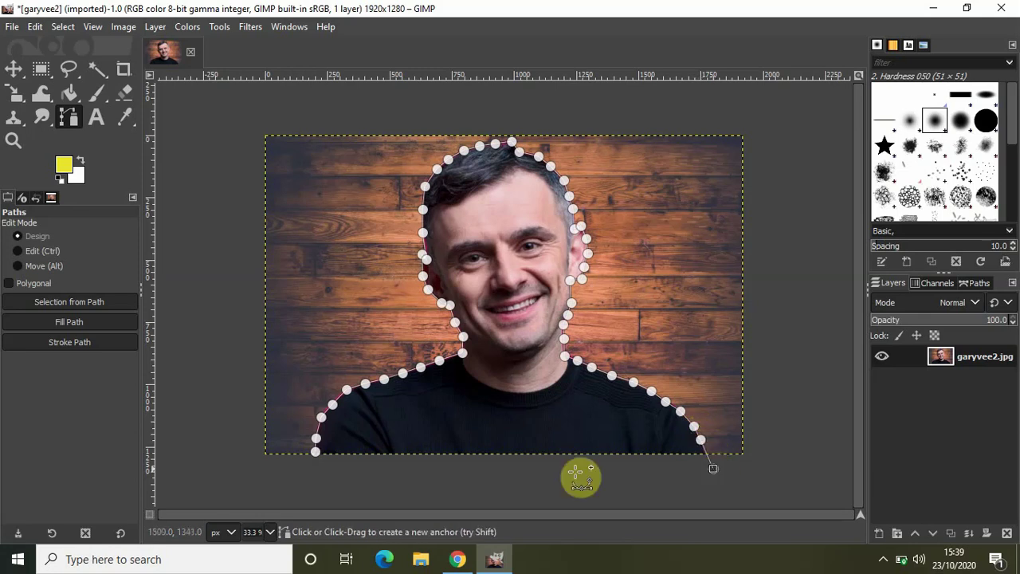
# Step: Add an anchor beneath the photo and Ctrl-click the starting point to close the silhouette path
pyautogui.click(315, 477)
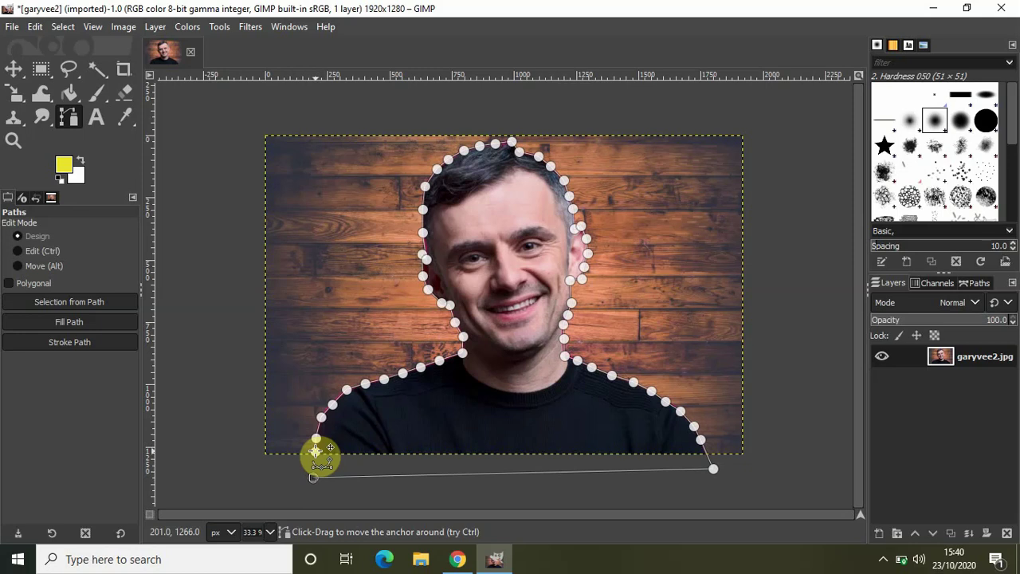
pyautogui.press('ctrl')
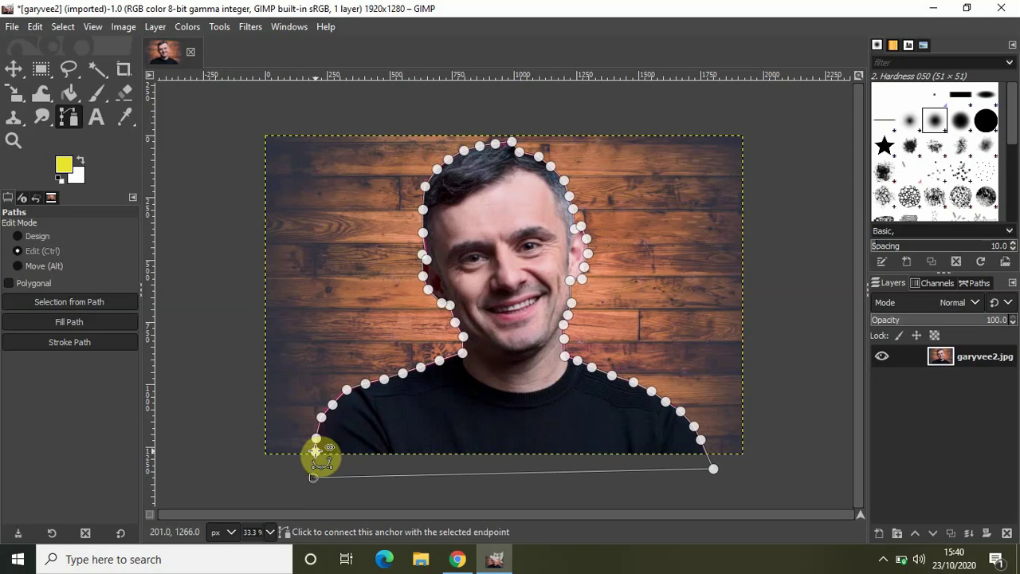
pyautogui.keyDown('ctrl'); pyautogui.click(316, 451); pyautogui.keyUp('ctrl')
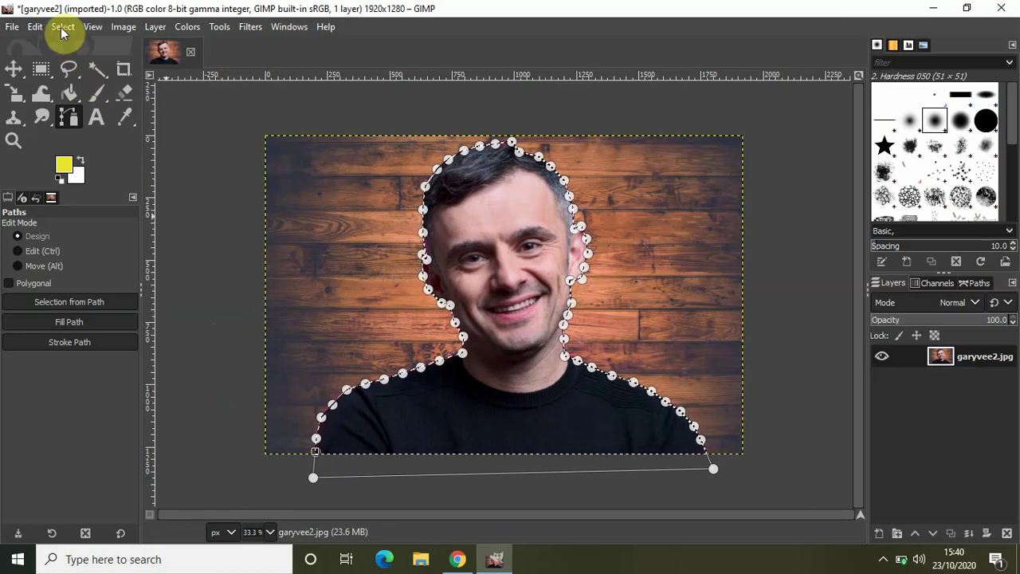
# Step: Set up a Select > Border of 10 px with the Hard border style
pyautogui.click(62, 27)
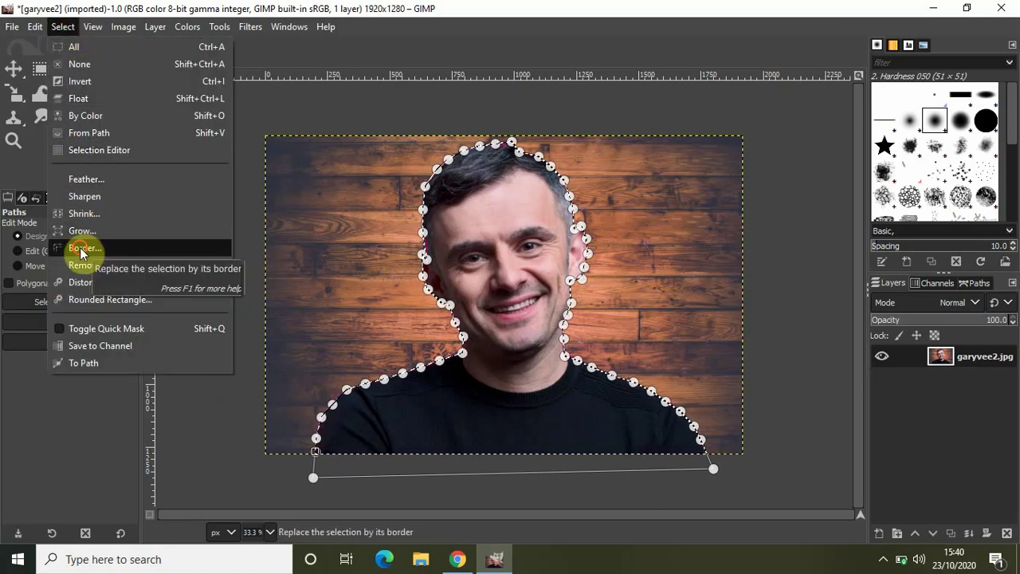
pyautogui.click(81, 249)
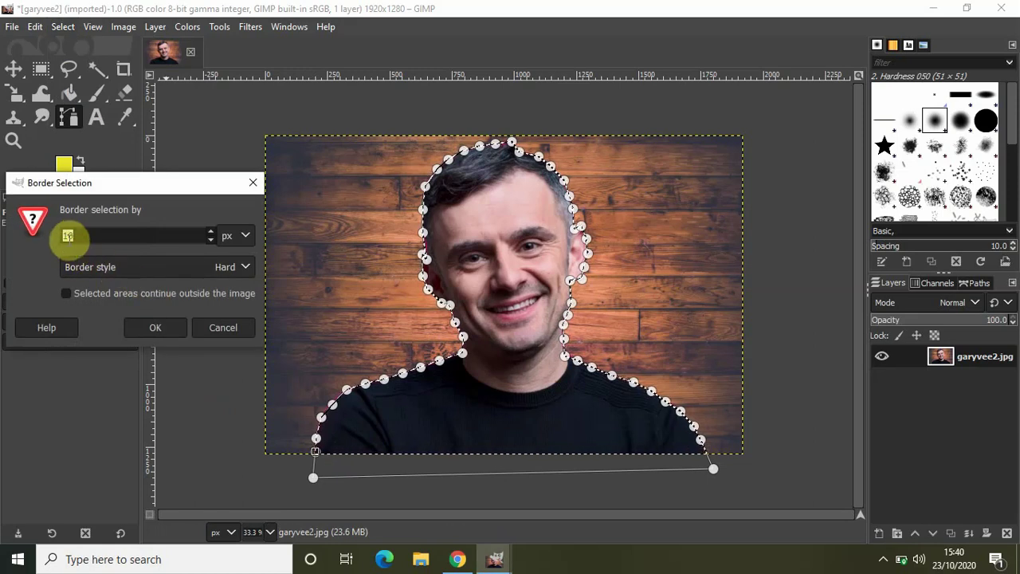
pyautogui.write('10')
pyautogui.click(98, 235)
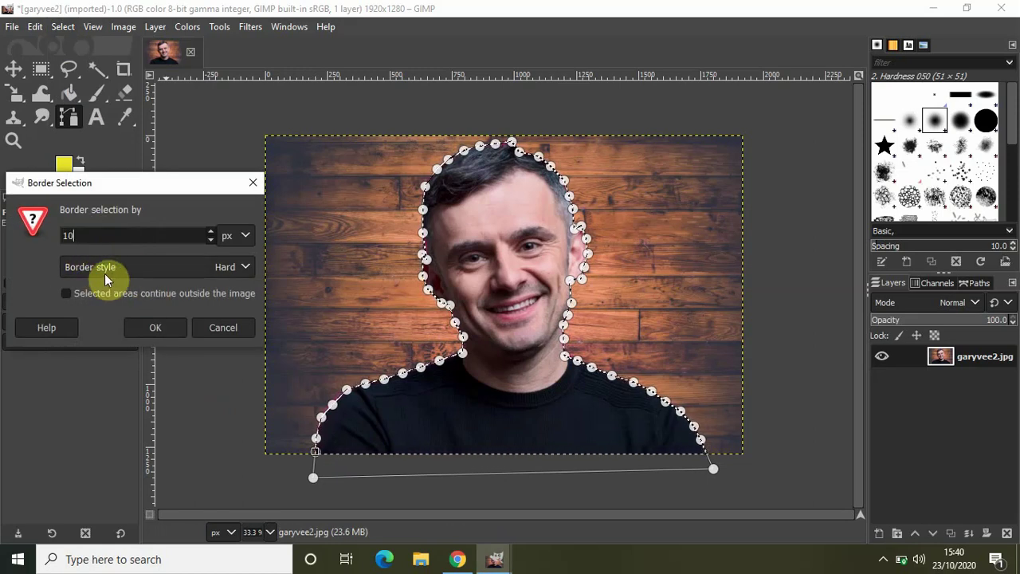
pyautogui.click(251, 273)
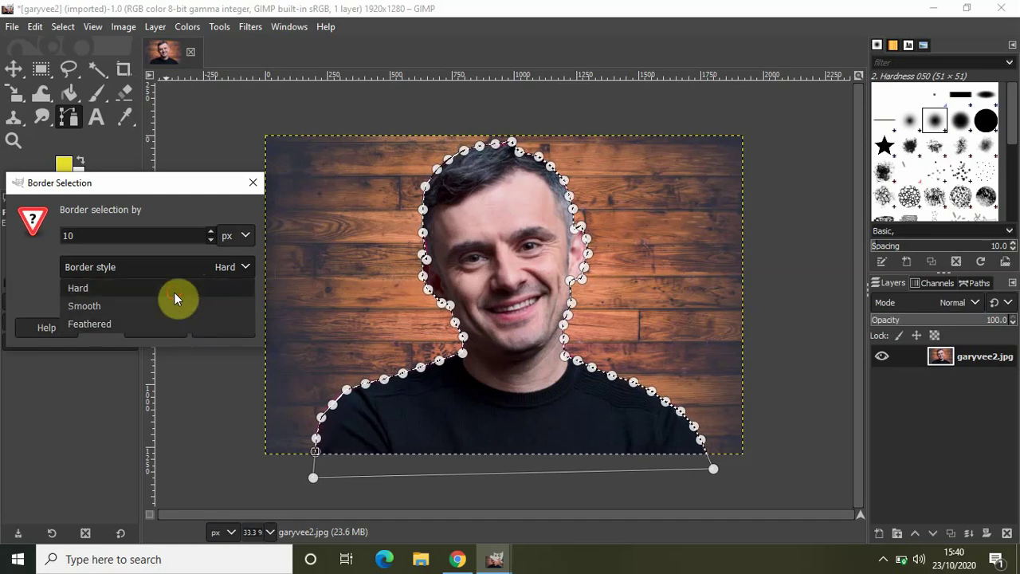
pyautogui.click(175, 290)
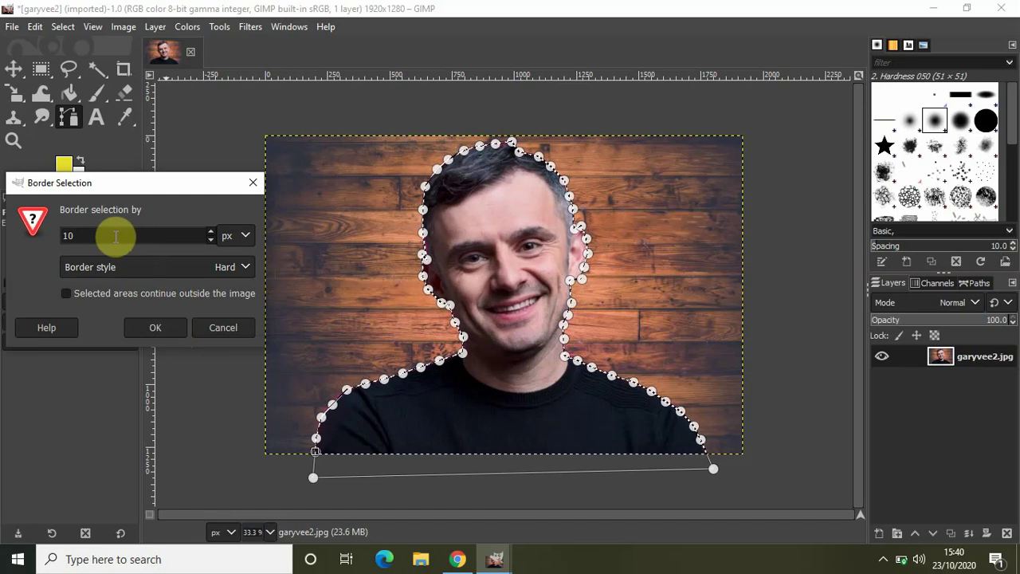
# Step: Apply the 10 px border and check that the foreground colour is yellow (eae531)
pyautogui.click(154, 329)
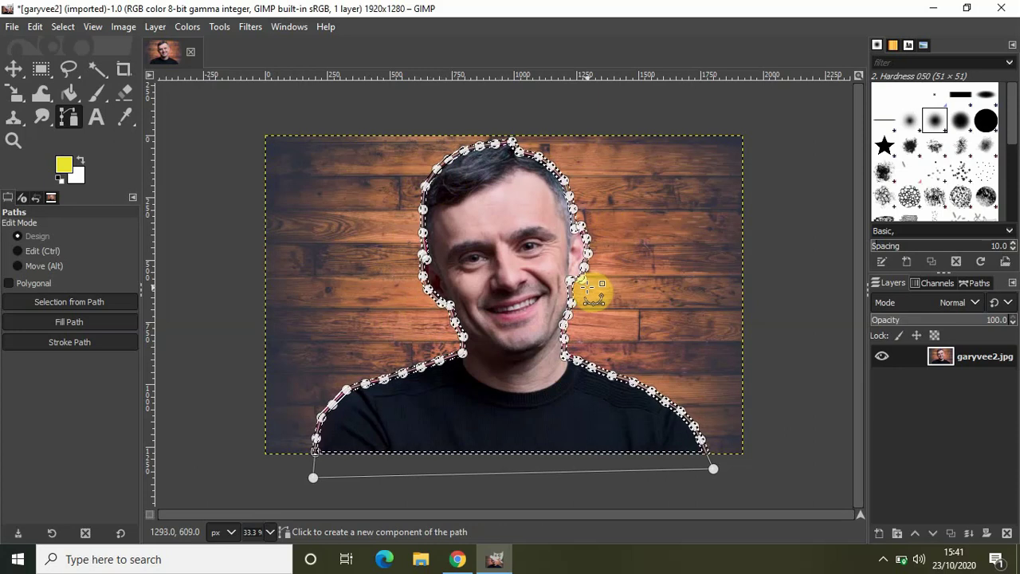
pyautogui.click(64, 173)
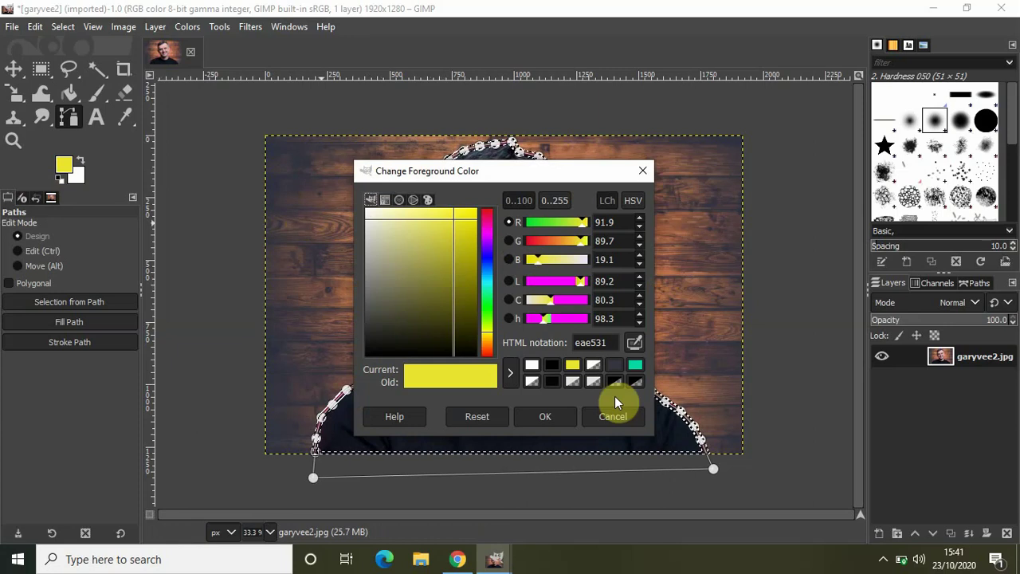
# Step: Keep yellow and fill the border band with the foreground colour
pyautogui.click(602, 417)
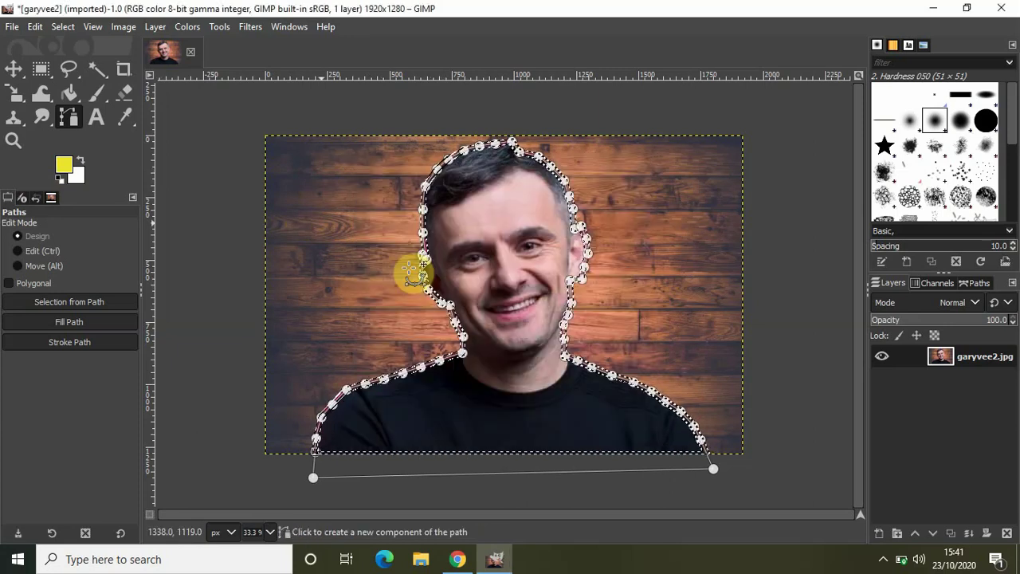
pyautogui.click(34, 26)
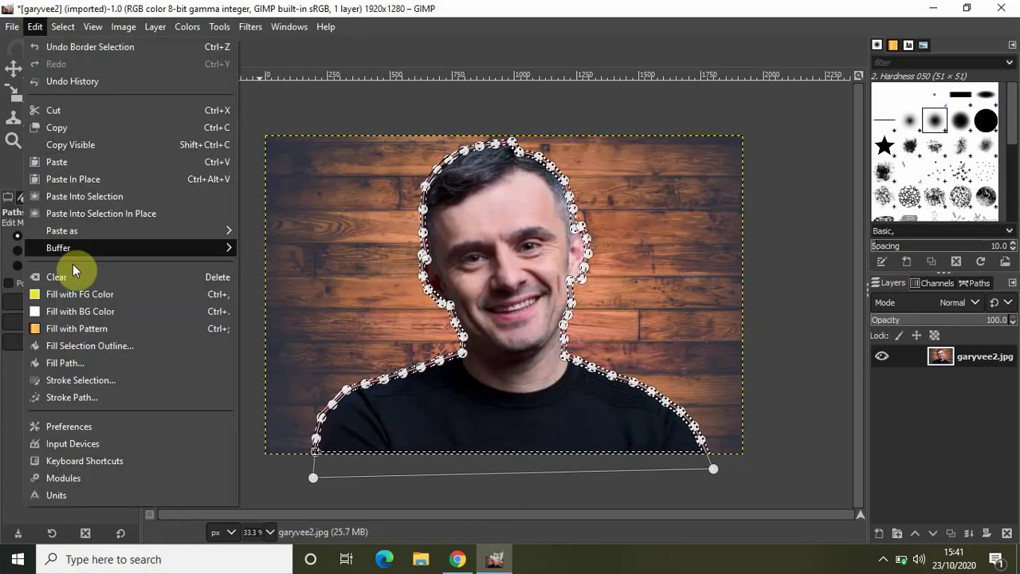
pyautogui.click(116, 297)
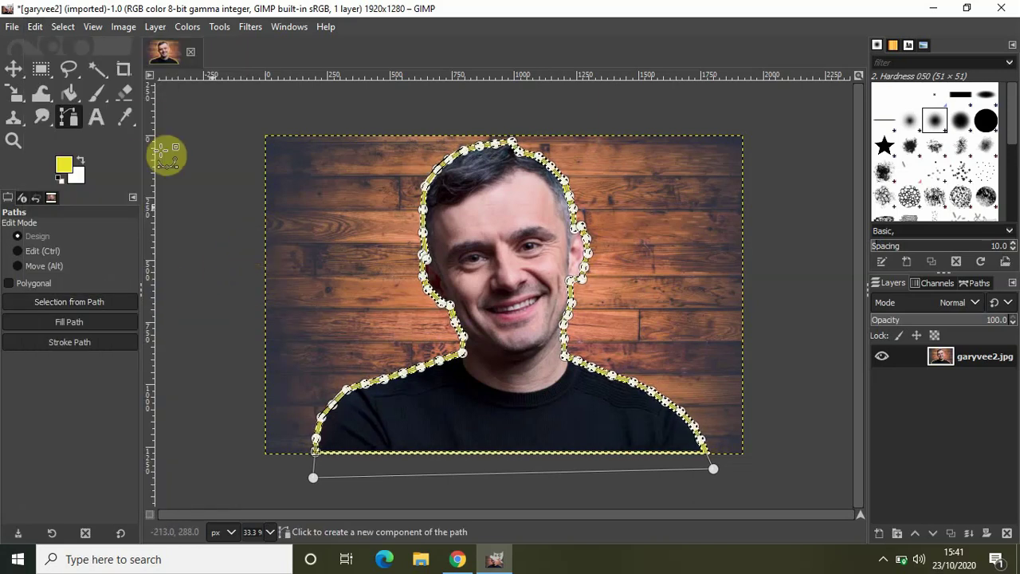
# Step: Clear the selection with Select > None and switch to the Move tool
pyautogui.click(64, 29)
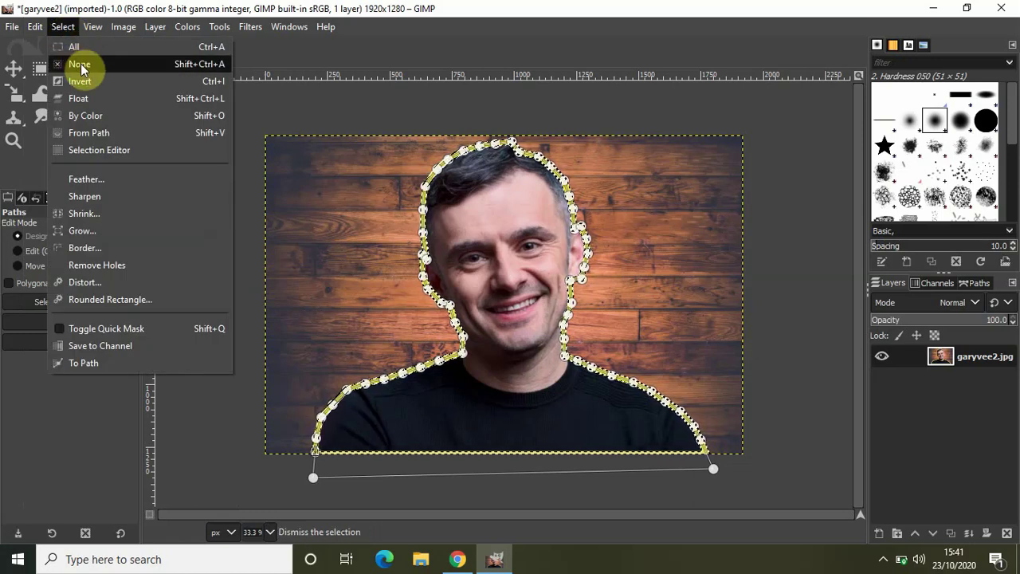
pyautogui.click(80, 64)
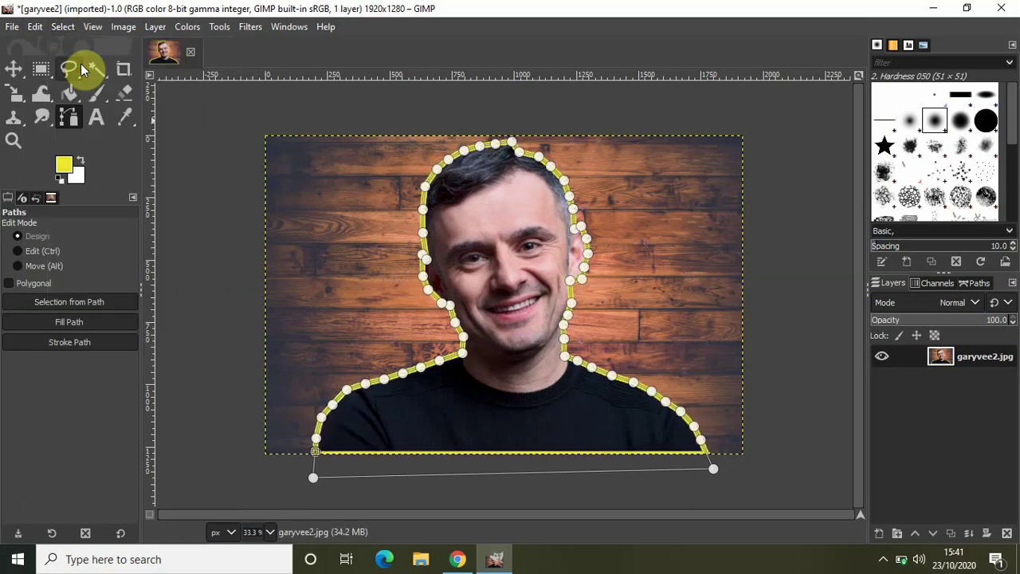
pyautogui.click(11, 73)
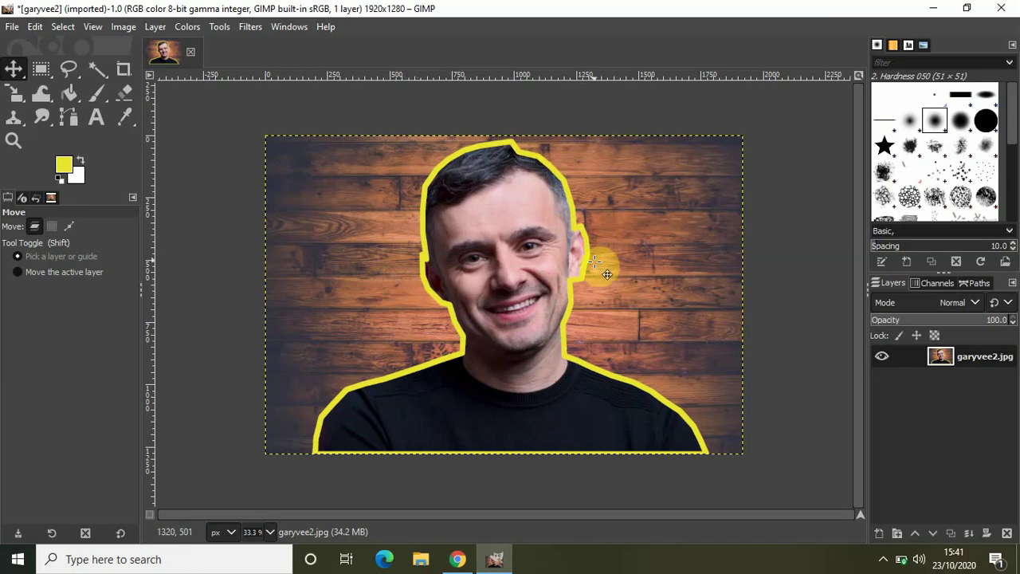
pyautogui.click(61, 28)
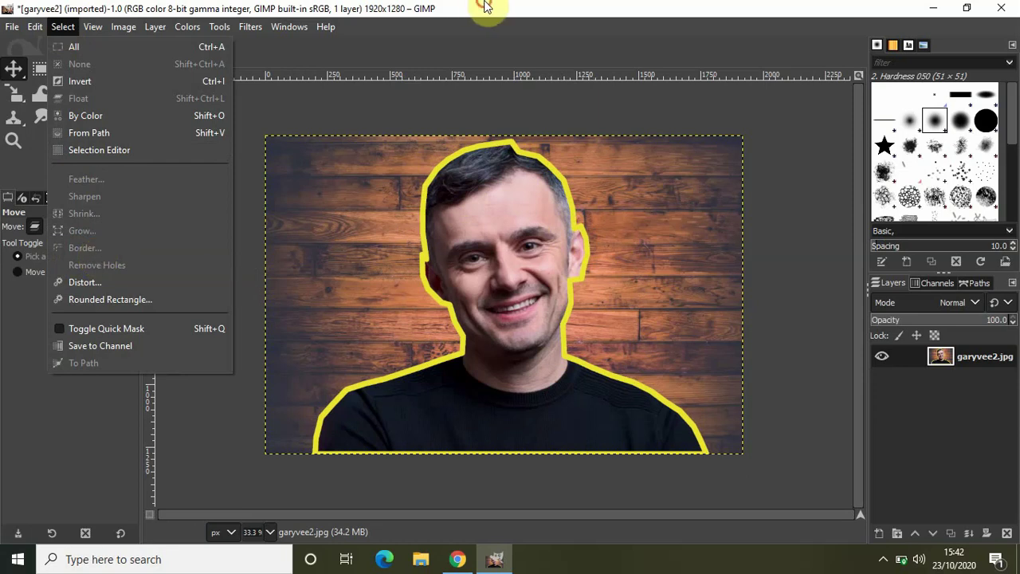
pyautogui.click(483, 5)
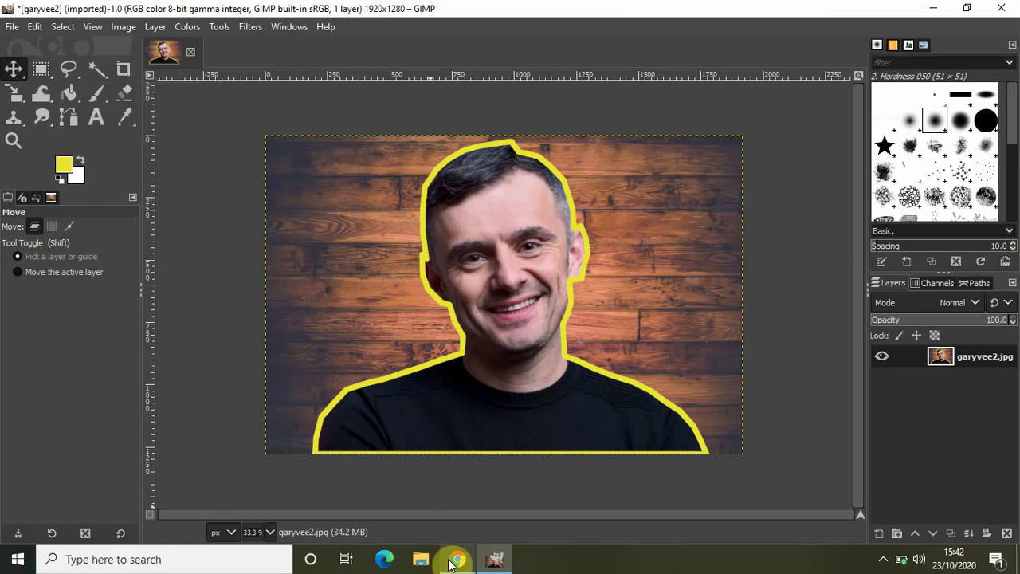
# Step: Search Google for 'wikihow' and open the wikiHow home page result
pyautogui.click(453, 560)
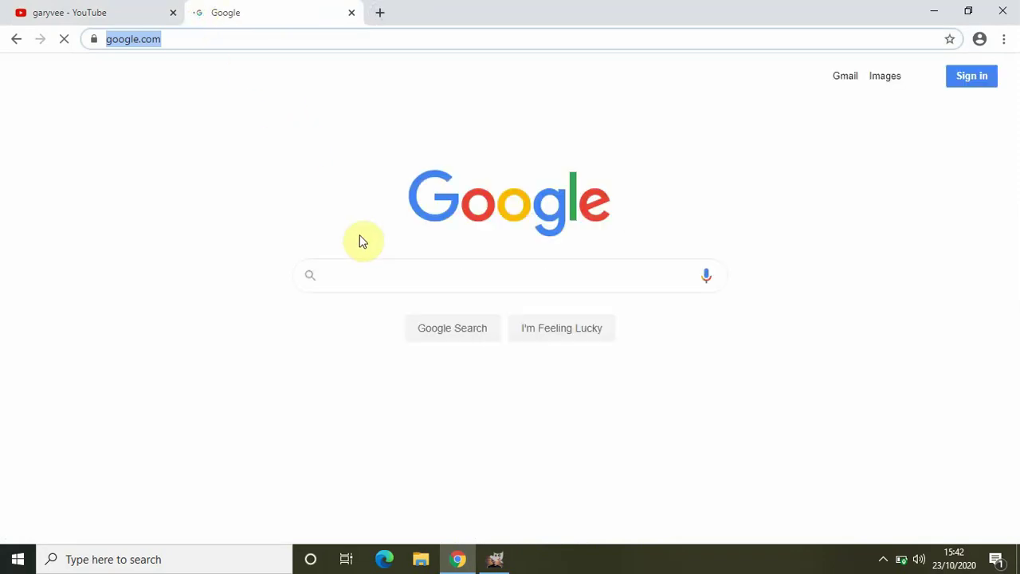
pyautogui.click(383, 273)
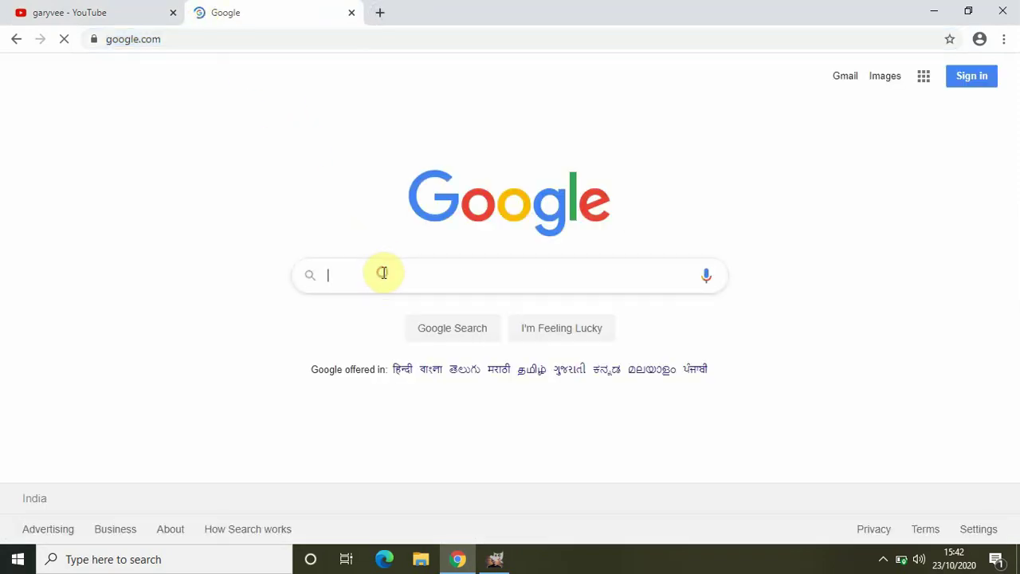
pyautogui.write('wikihow')
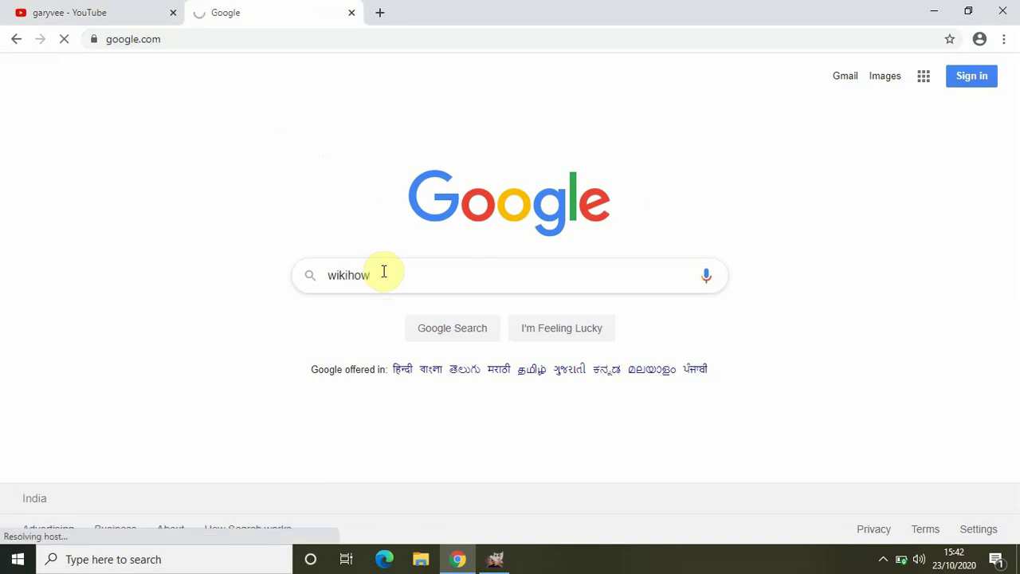
pyautogui.press('Return')
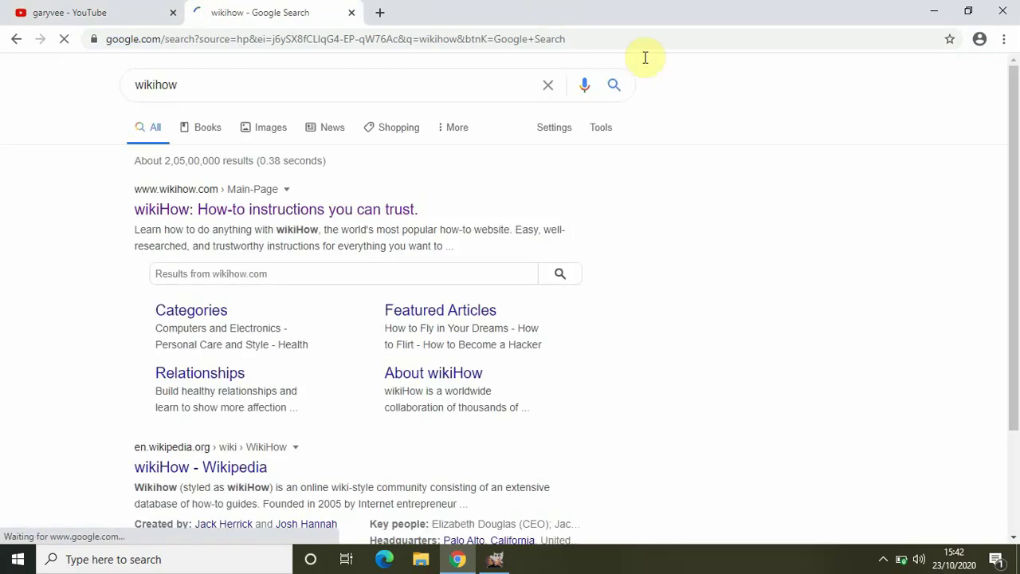
pyautogui.moveTo(1013, 143)
pyautogui.mouseDown()
pyautogui.moveTo(1016, 226)
pyautogui.moveTo(1015, 125)
pyautogui.mouseUp()
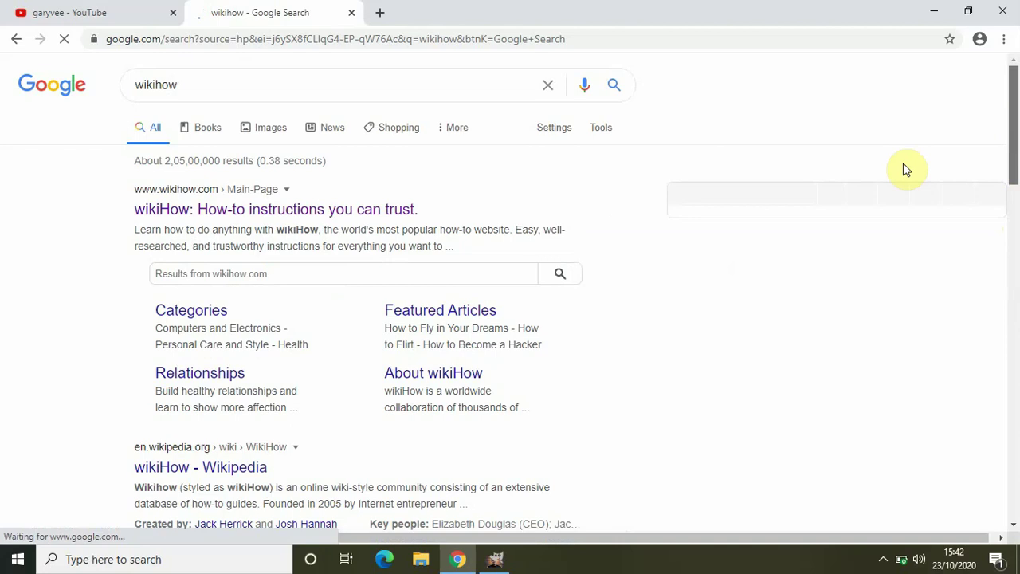
pyautogui.click(334, 210)
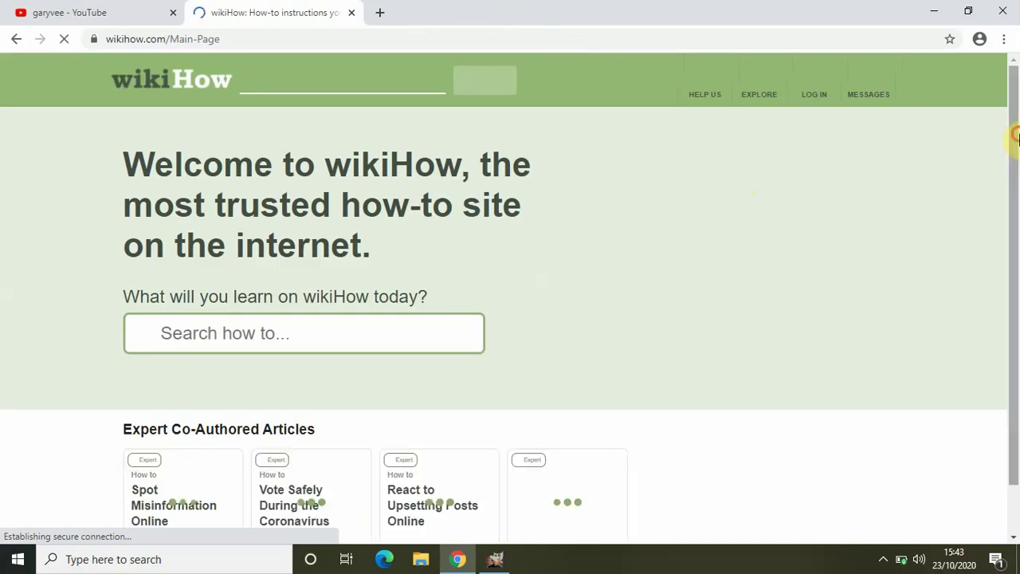
pyautogui.moveTo(1019, 141); pyautogui.dragTo(1018, 296)
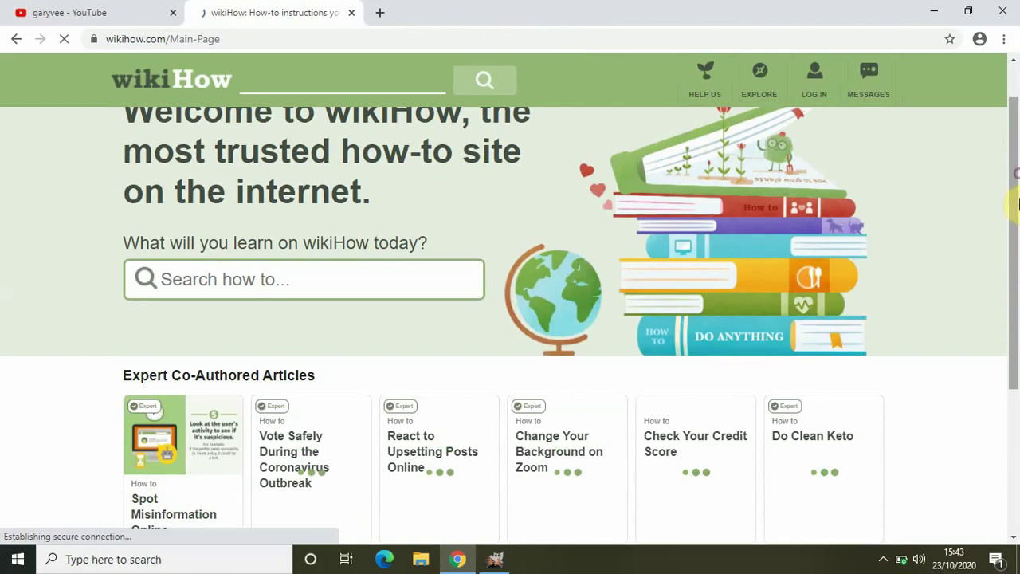
pyautogui.moveTo(1018, 179); pyautogui.dragTo(1018, 351)
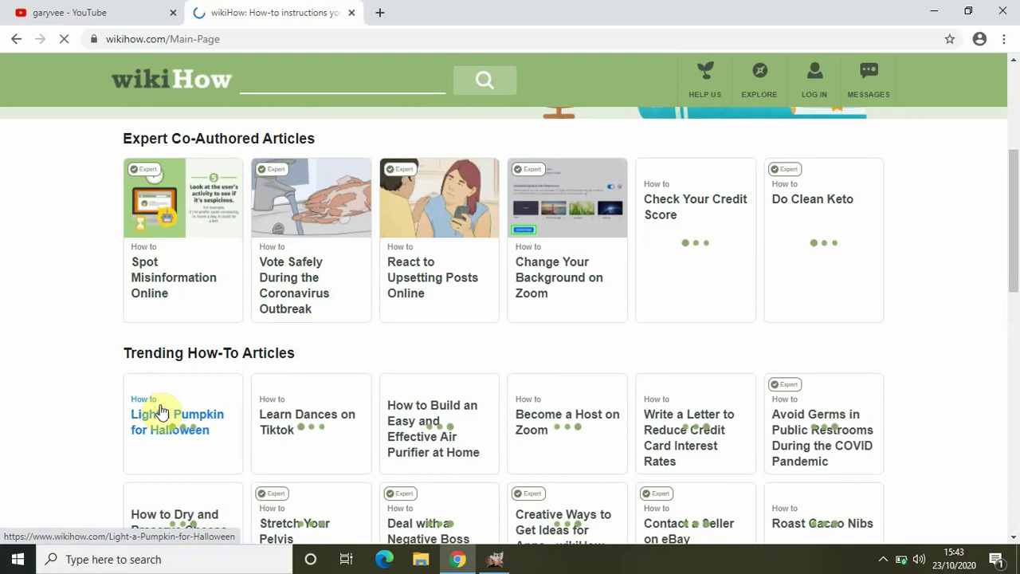
pyautogui.click(236, 388)
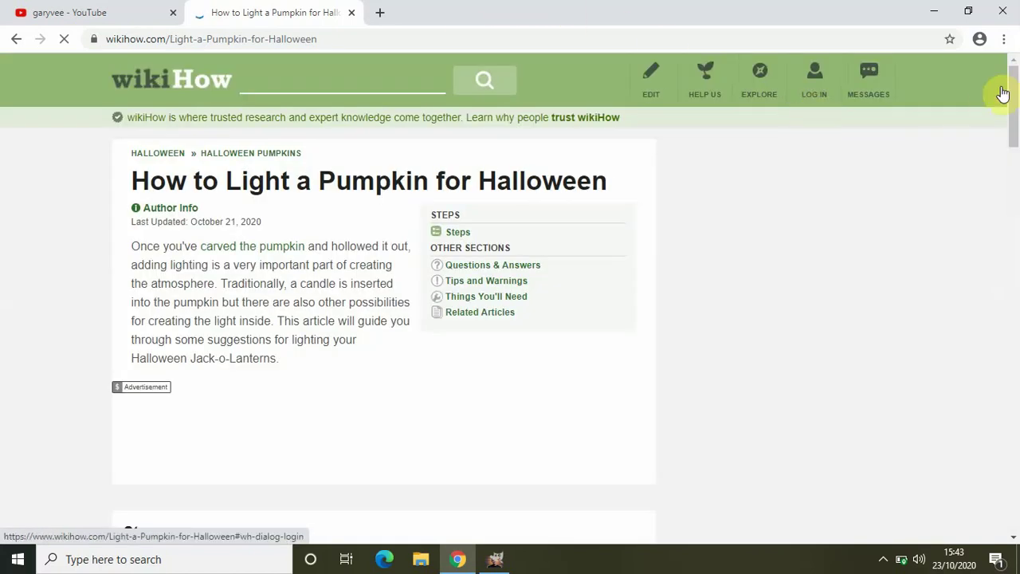
pyautogui.moveTo(1014, 112); pyautogui.dragTo(1014, 139)
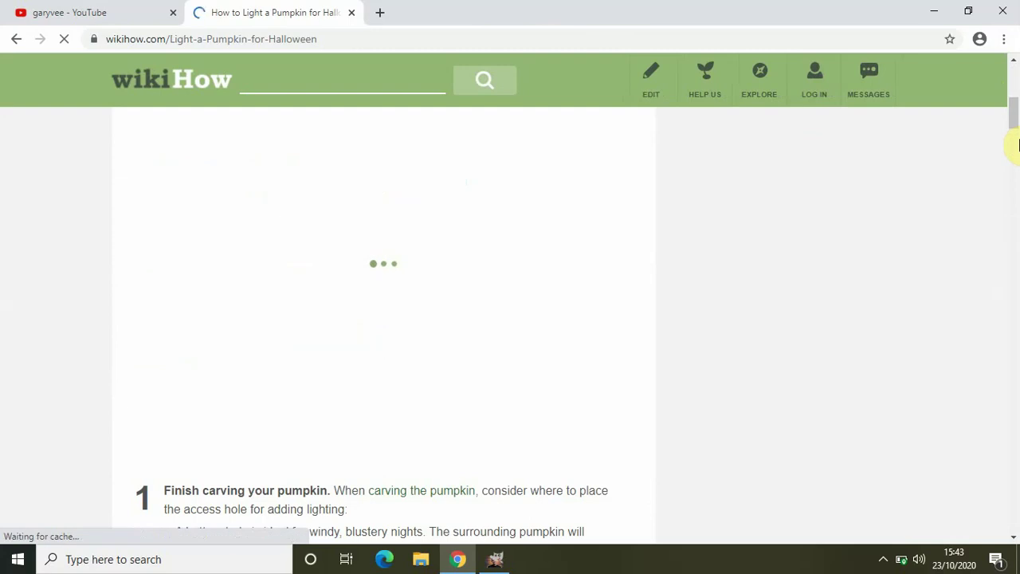
pyautogui.moveTo(1013, 114); pyautogui.dragTo(1015, 149)
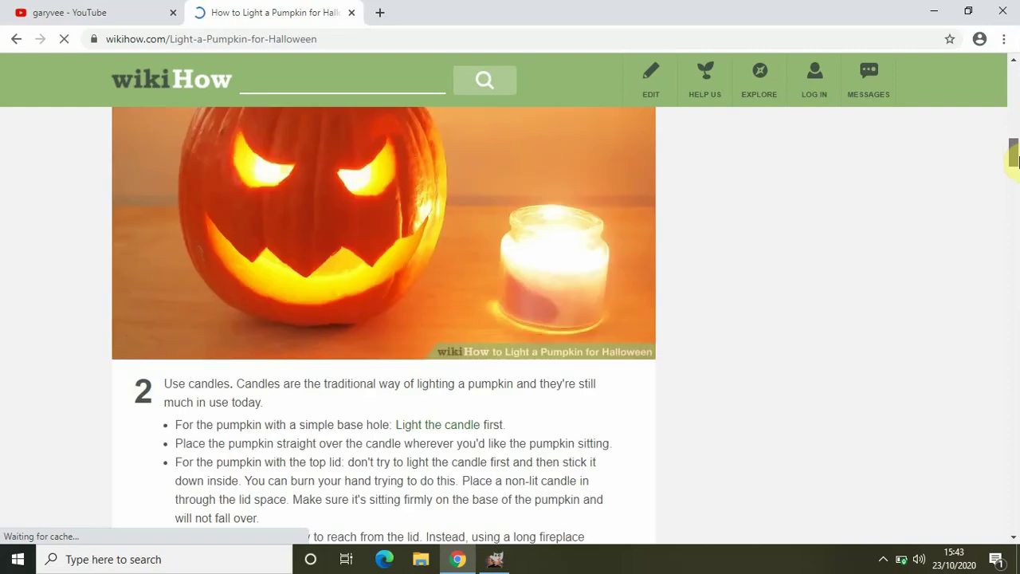
pyautogui.moveTo(1015, 149); pyautogui.dragTo(1016, 46)
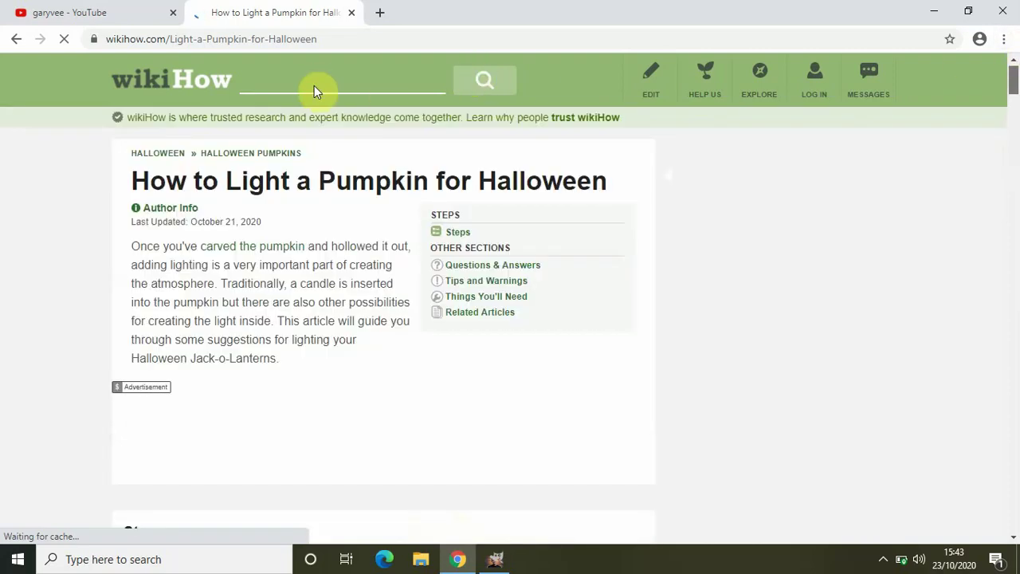
pyautogui.click(14, 39)
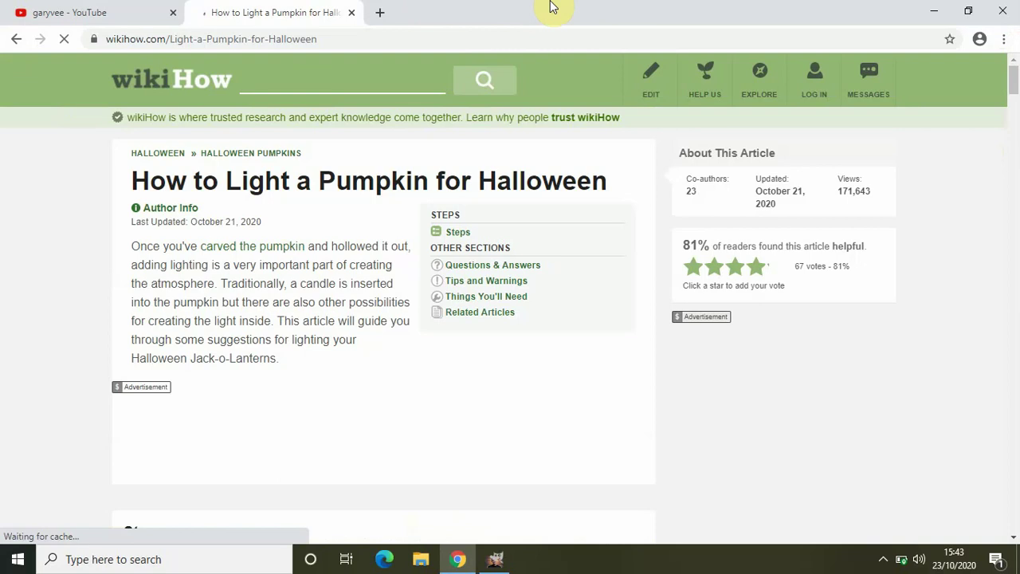
pyautogui.hotkey('alt', 'Left')
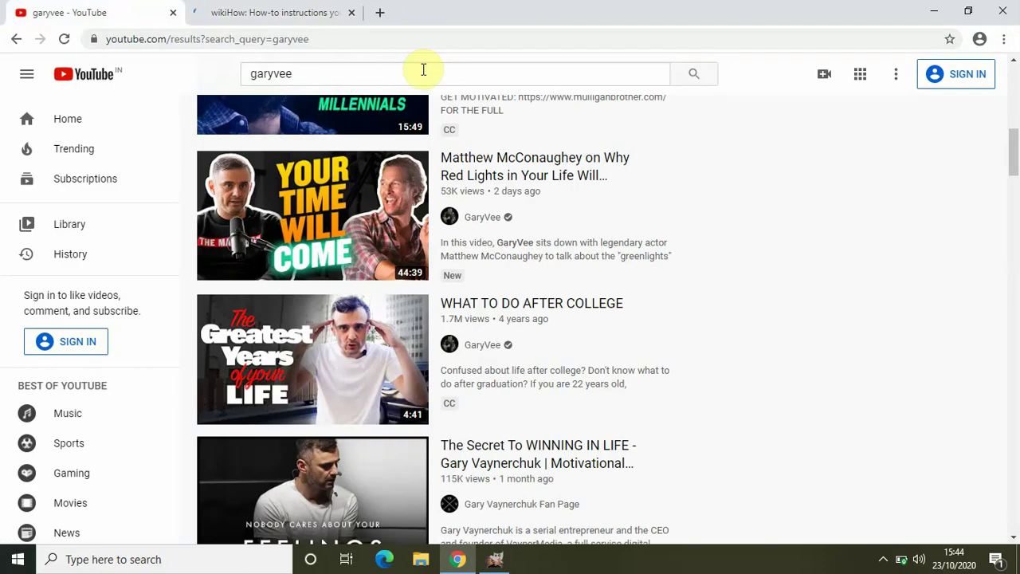
# Step: Search YouTube for 'lew later', scroll through the results, then return to GIMP
pyautogui.tripleClick(424, 70)
pyautogui.press('BackSpace')
pyautogui.write('lew later')
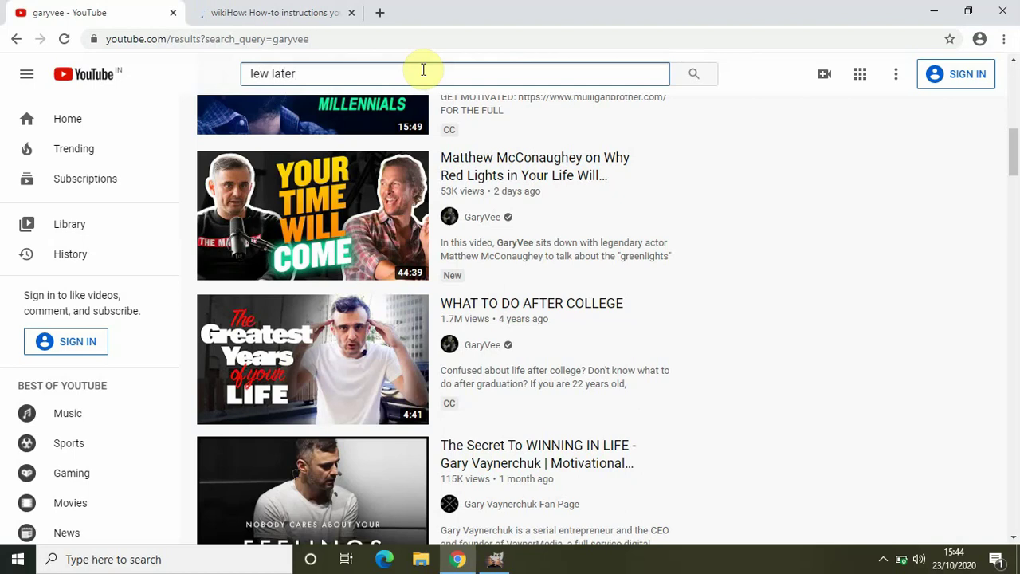
pyautogui.press('Return')
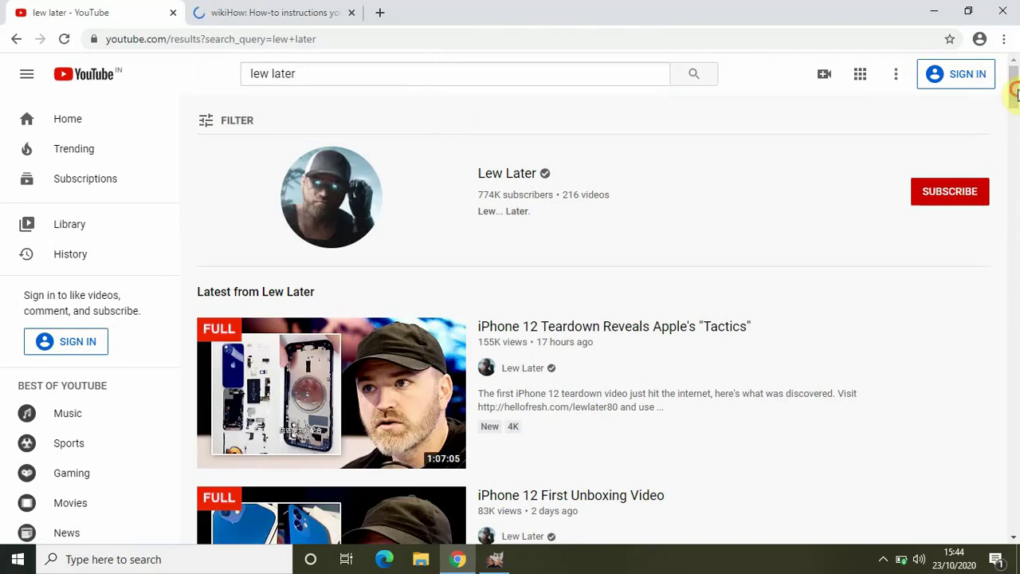
pyautogui.scroll(-3, 1017, 112)
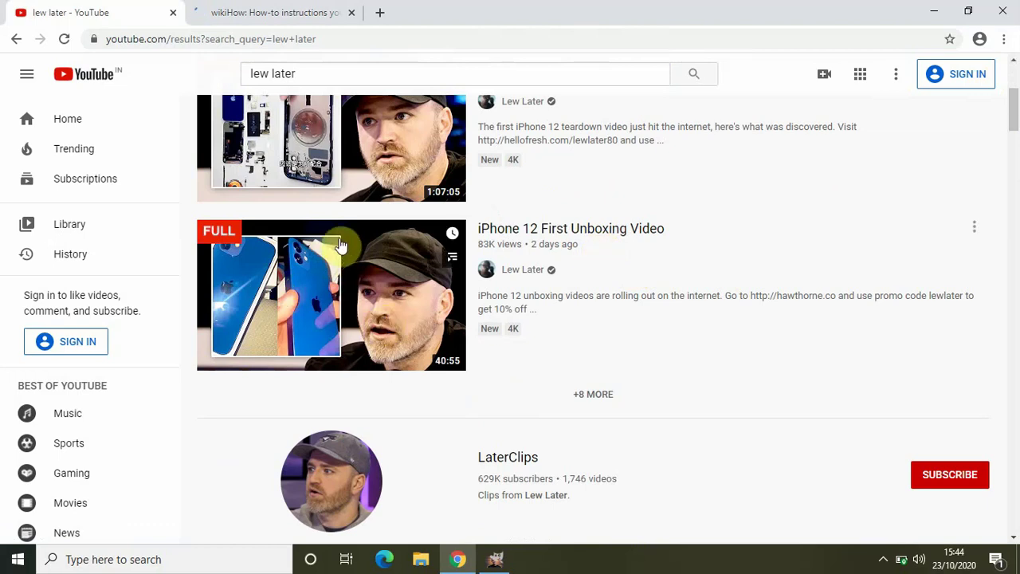
pyautogui.moveTo(330, 295)
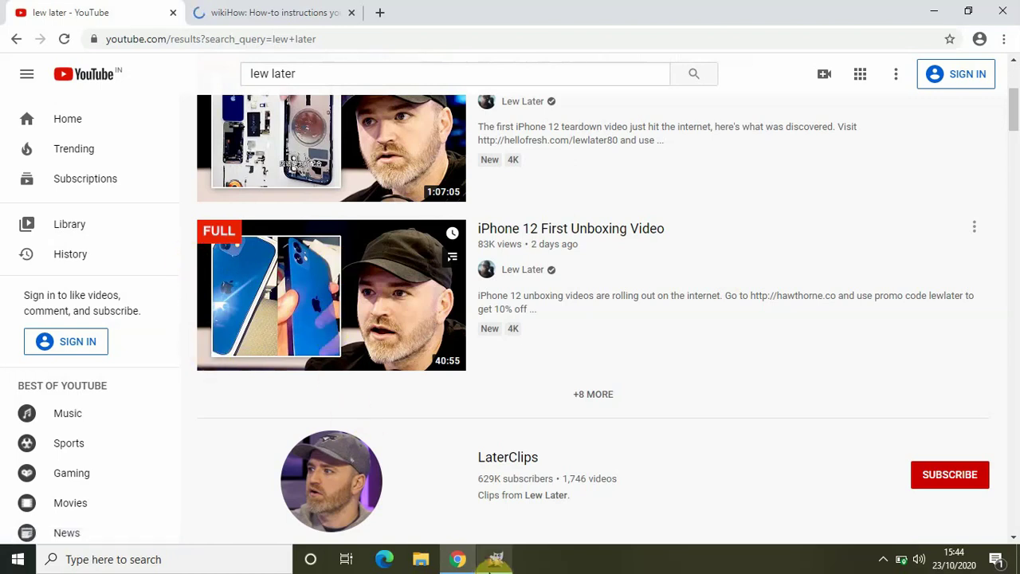
pyautogui.click(494, 559)
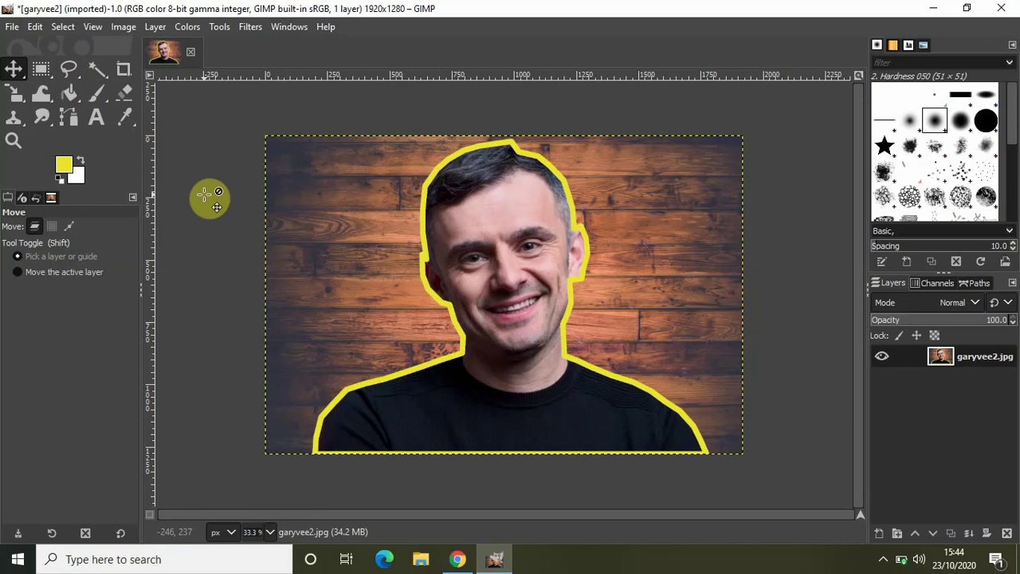
# Step: Select a box on the wood left of the face, border it 10 px, and fill it yellow
pyautogui.click(37, 73)
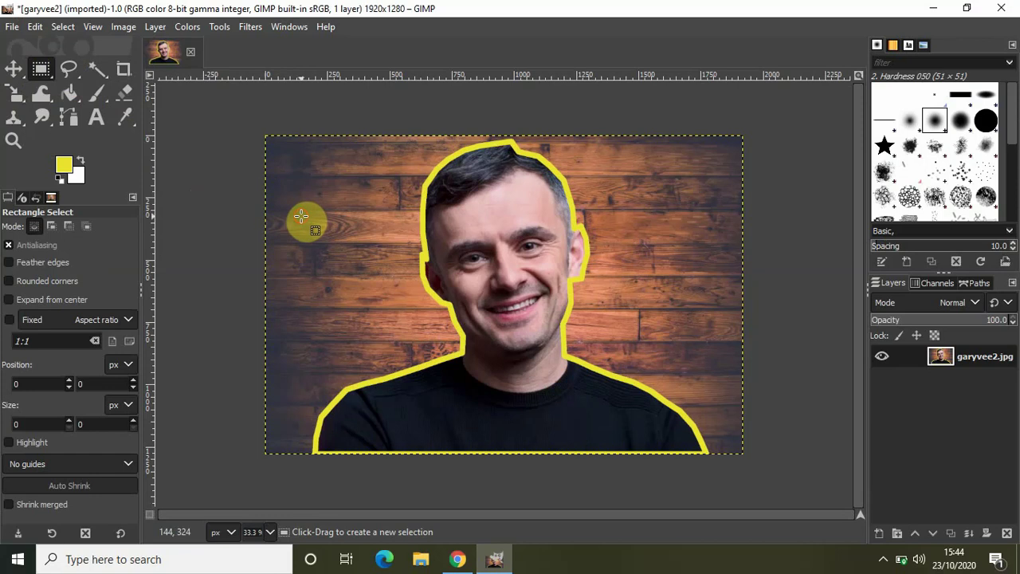
pyautogui.moveTo(301, 216); pyautogui.dragTo(367, 274)
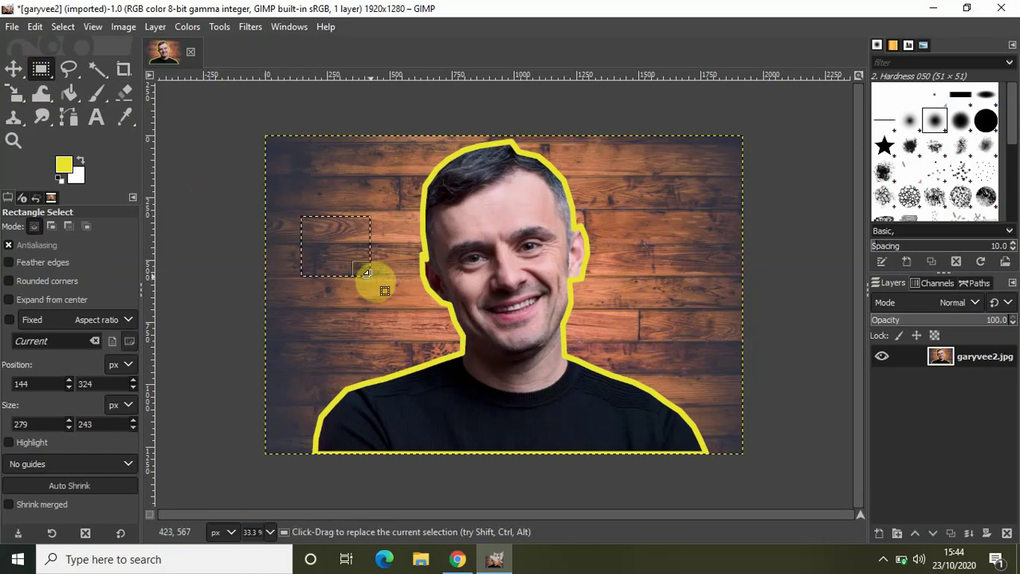
pyautogui.click(64, 29)
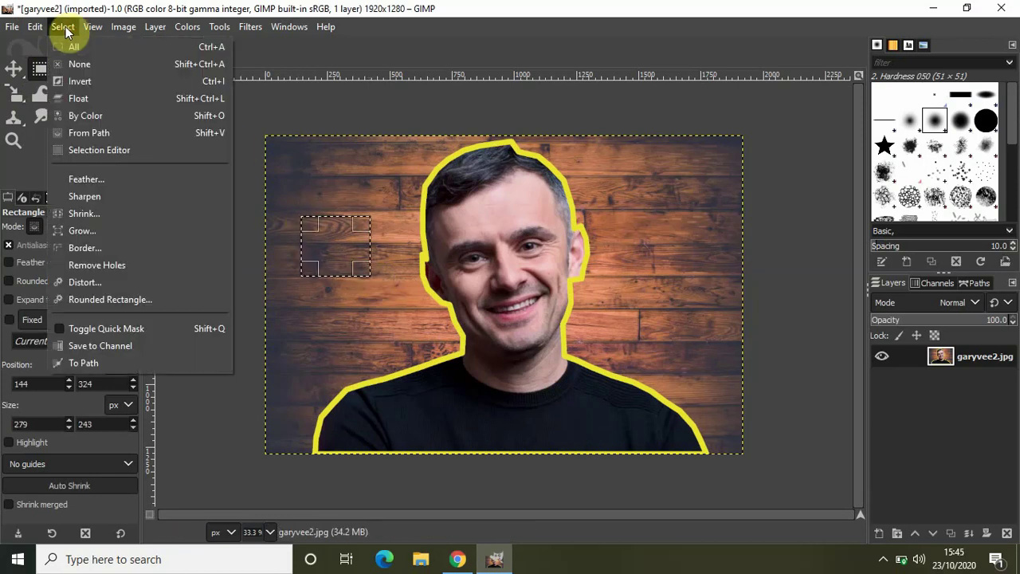
pyautogui.click(109, 243)
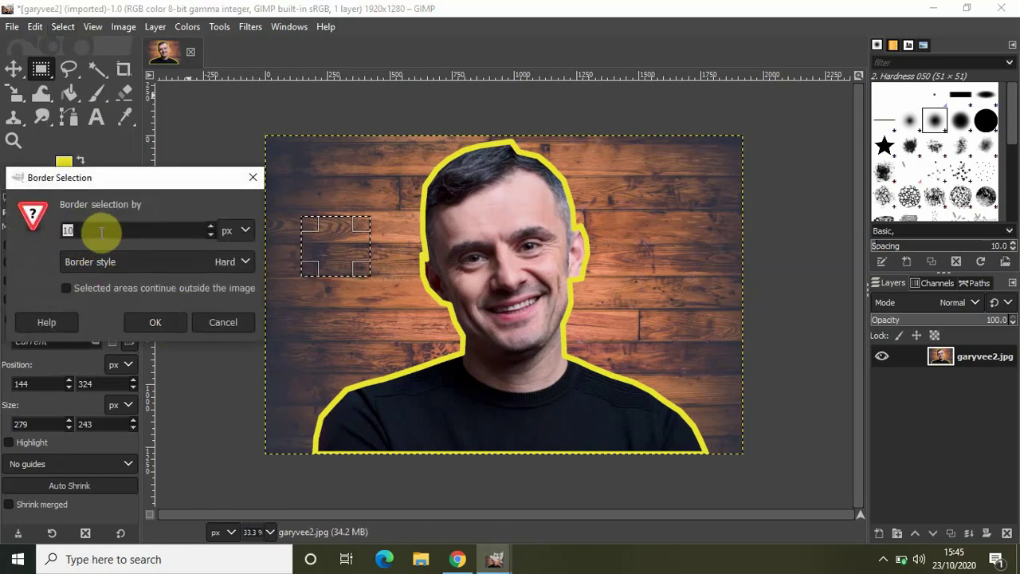
pyautogui.click(155, 325)
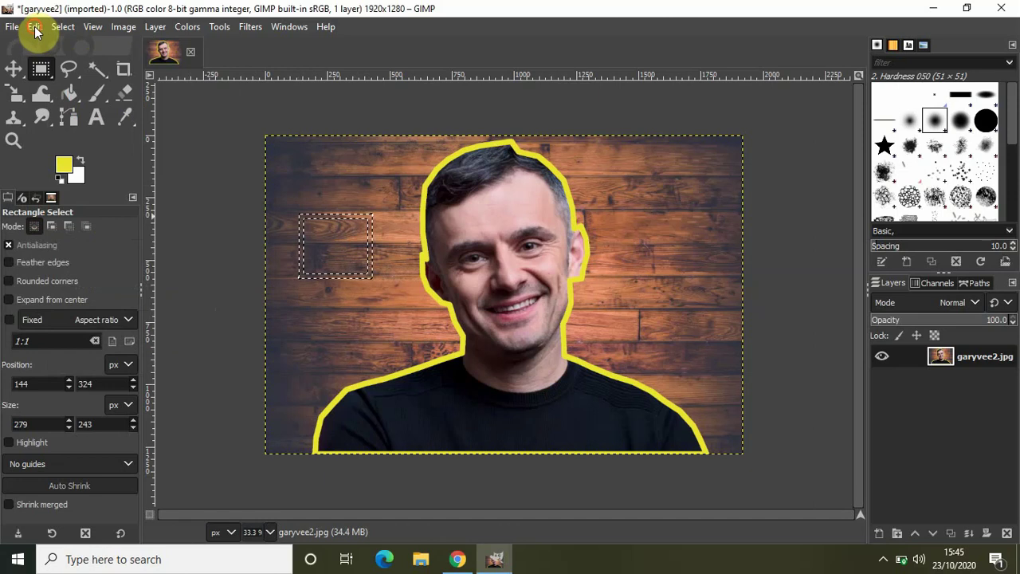
pyautogui.click(35, 27)
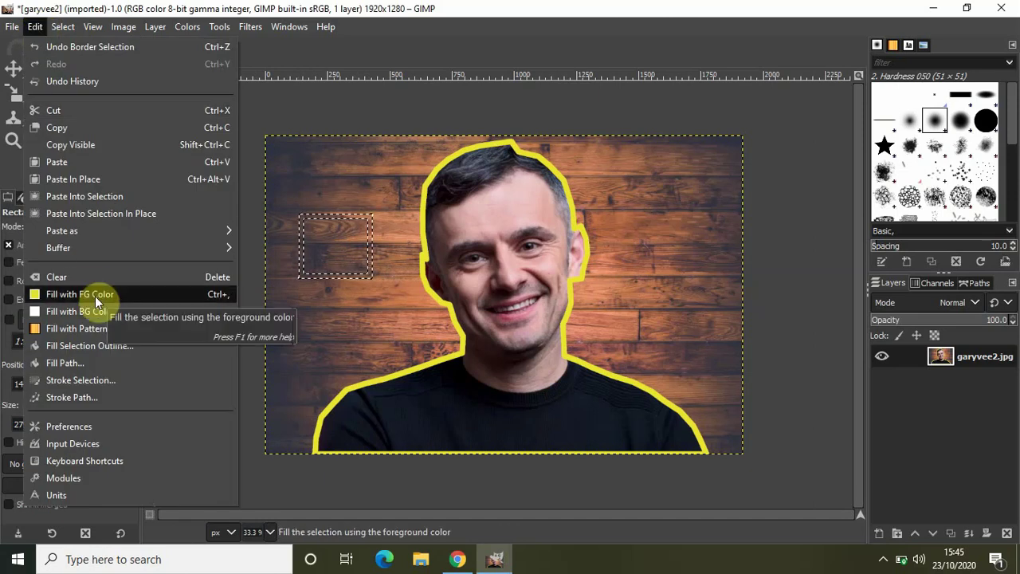
pyautogui.click(96, 299)
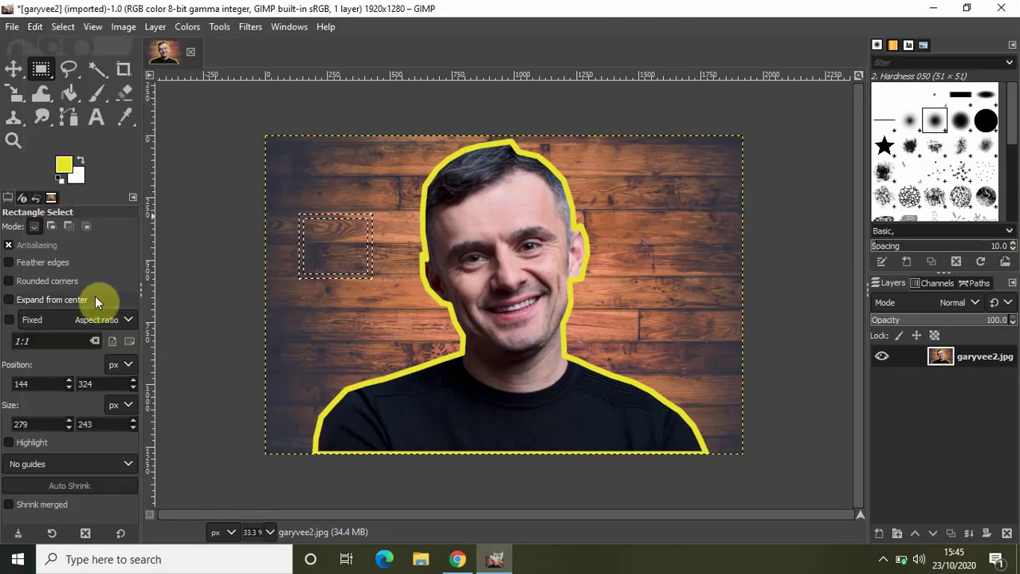
# Step: Deselect the yellow box and switch back to the YouTube 'lew later' results
pyautogui.click(65, 27)
pyautogui.click(83, 65)
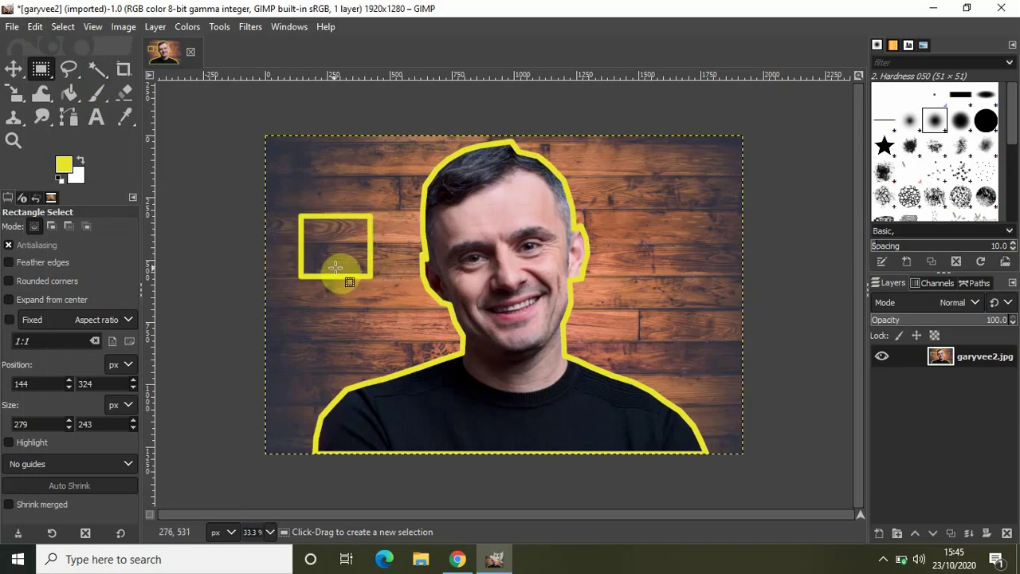
pyautogui.click(459, 558)
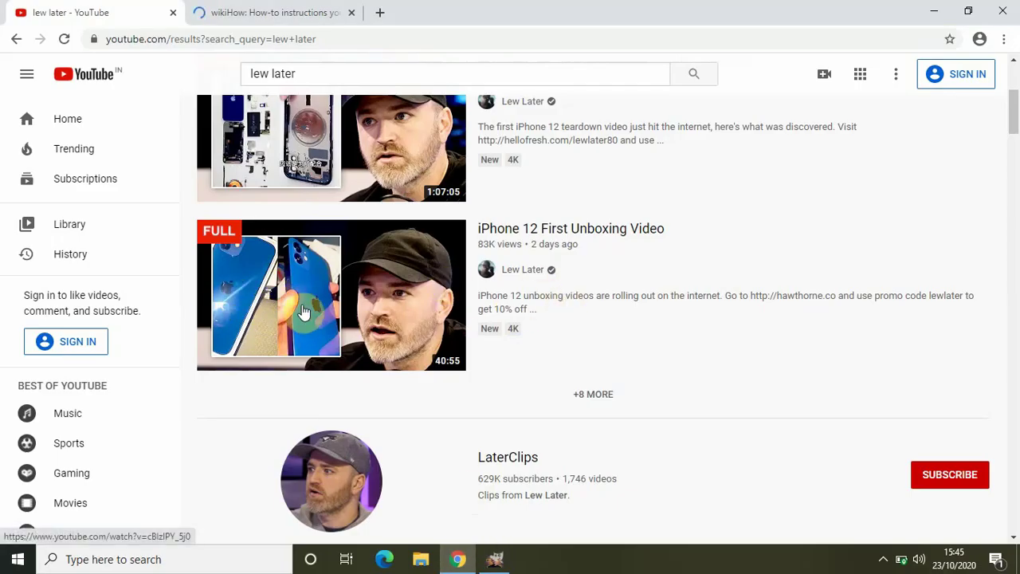
pyautogui.moveTo(331, 295)
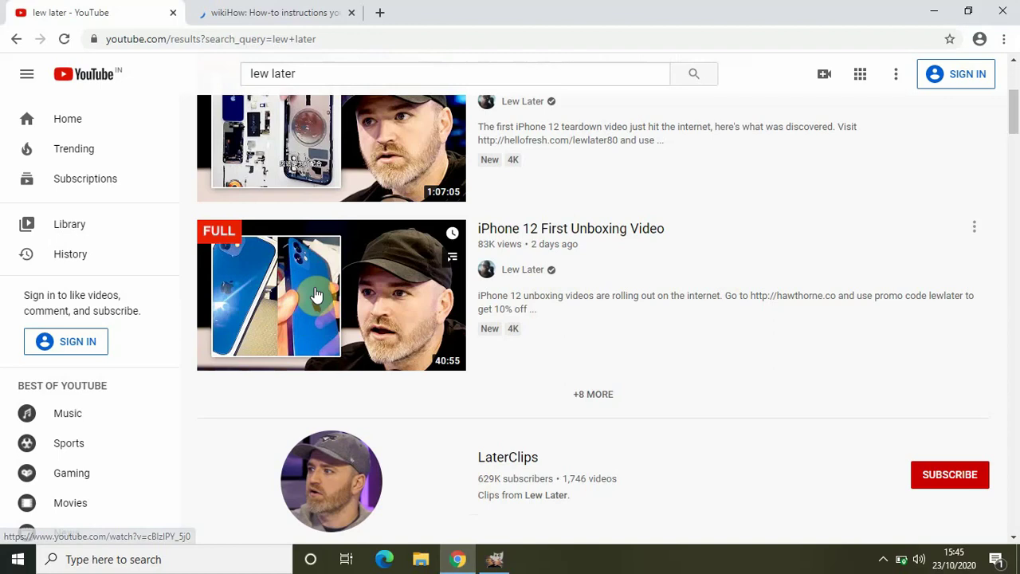
# Step: Switch from YouTube back to the GIMP portrait via the taskbar
pyautogui.click(494, 559)
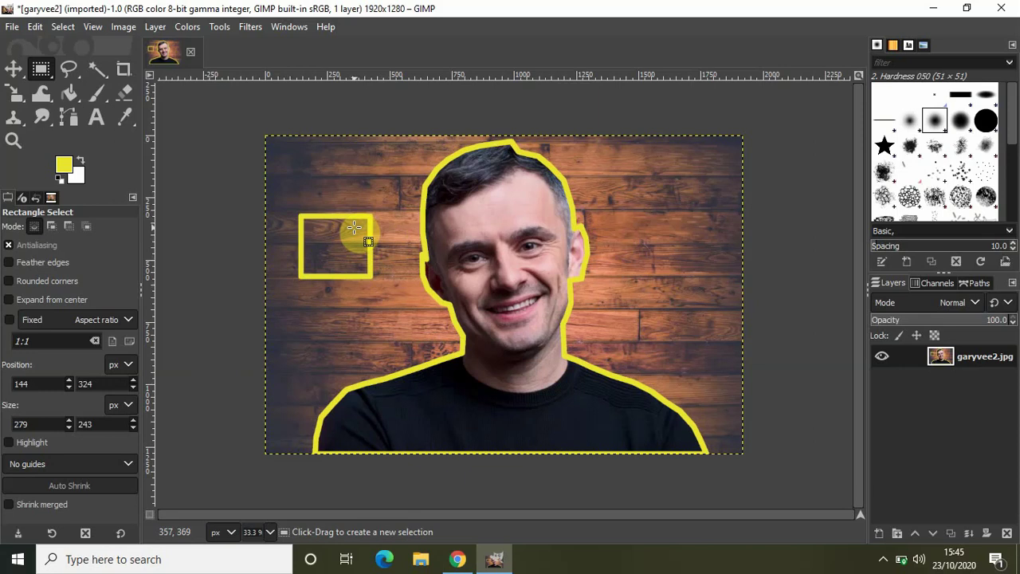
# Step: Hold Shift+Ctrl with Rectangle Select so new rectangles intersect the current selection
pyautogui.press('ctrl')
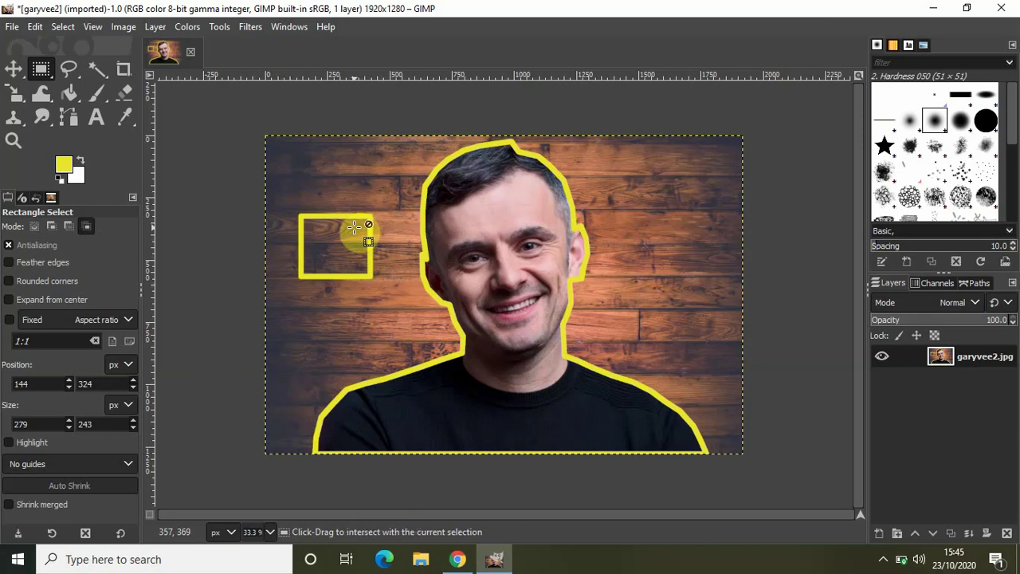